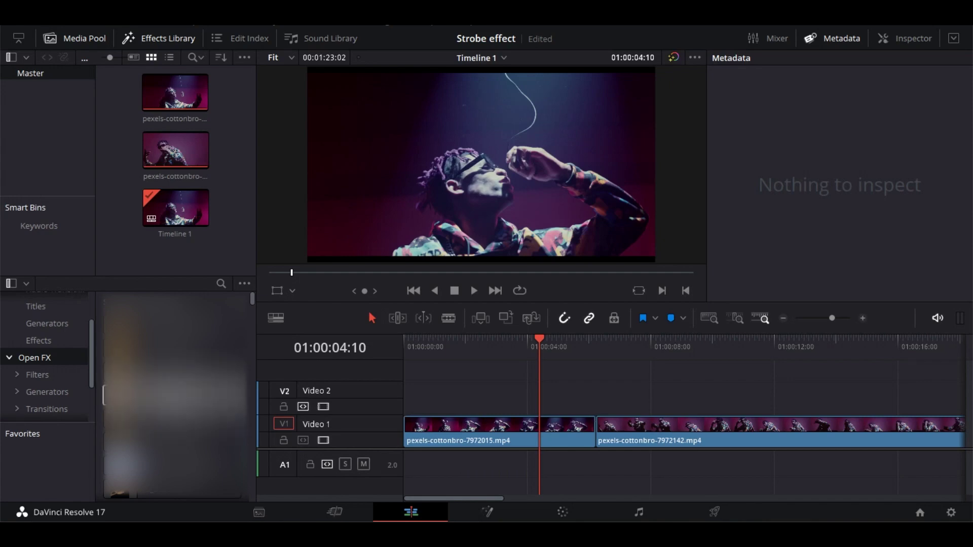
Drop an Adjustment Clip on V2 over the cut, apply Invert Color, and park at 01:00:05:15
left_click(50, 336)
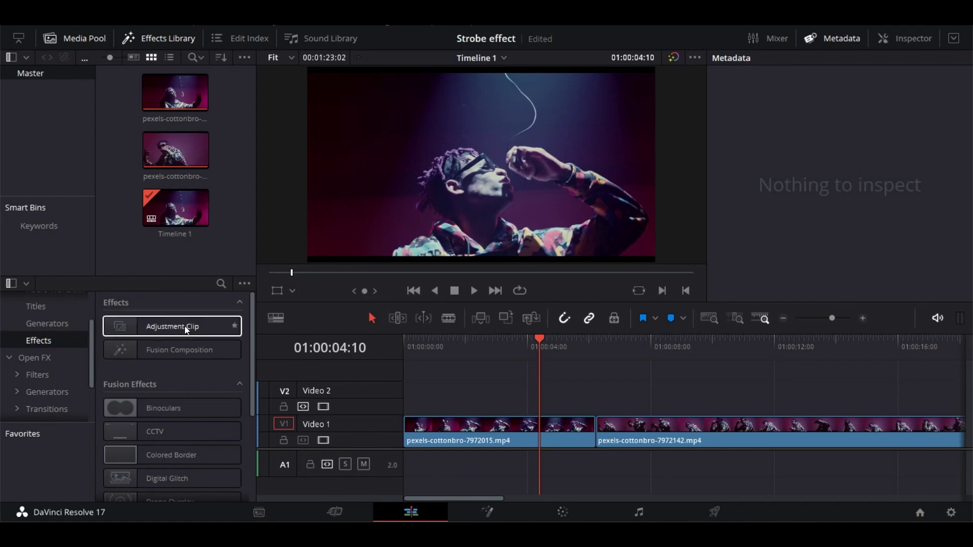
left_click_drag(183, 327, 539, 396)
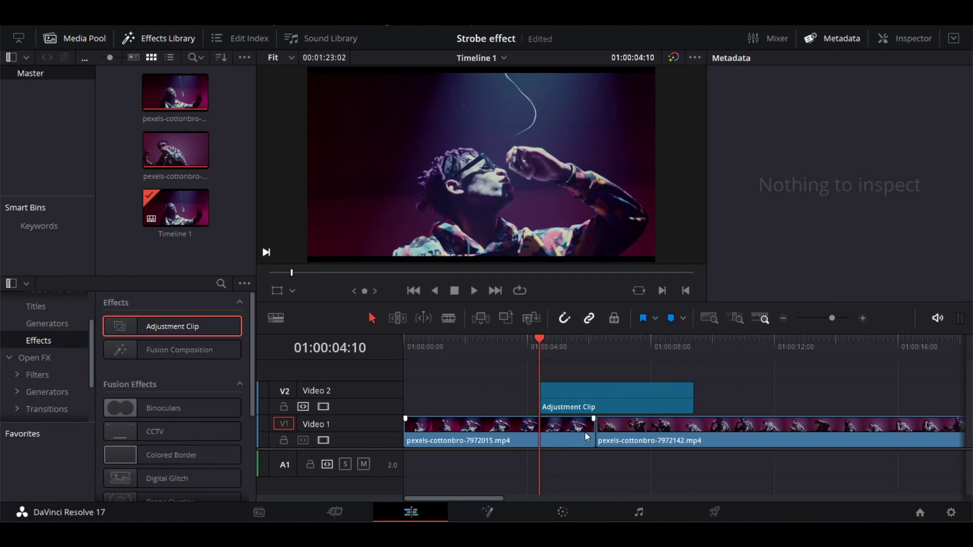
left_click(27, 359)
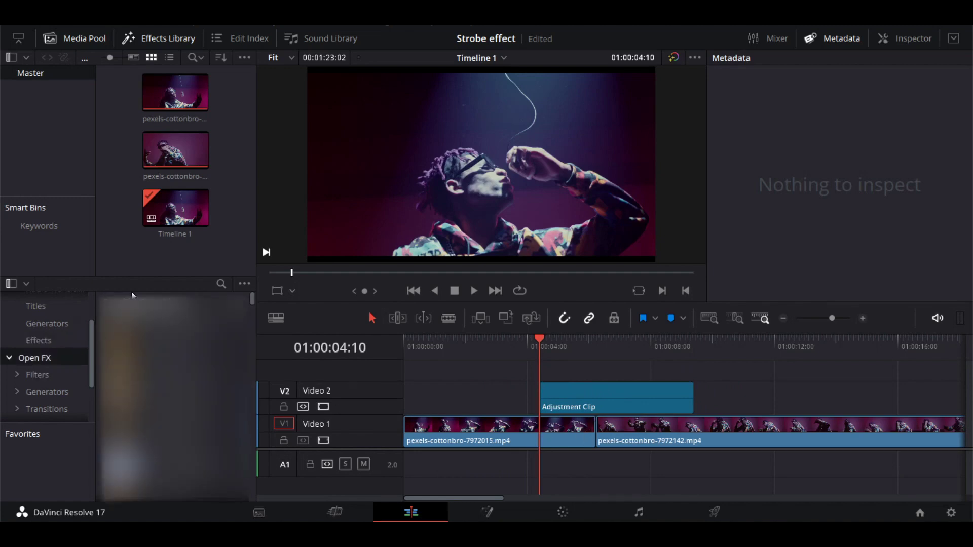
left_click(222, 284)
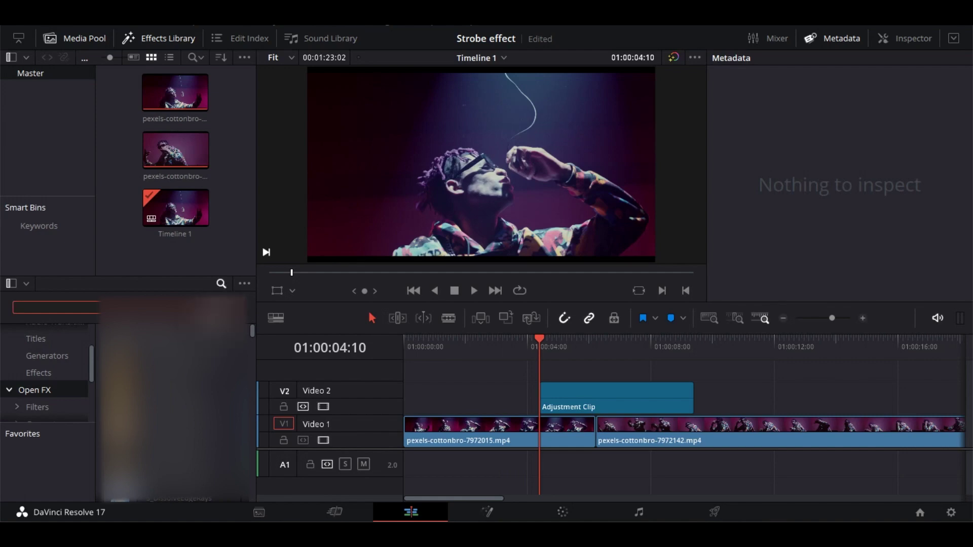
type("invert")
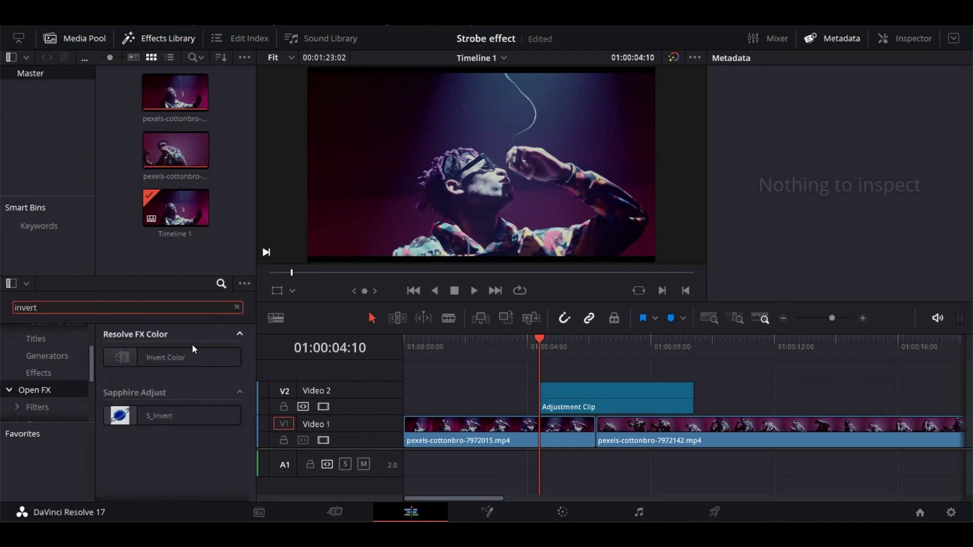
left_click_drag(183, 358, 632, 402)
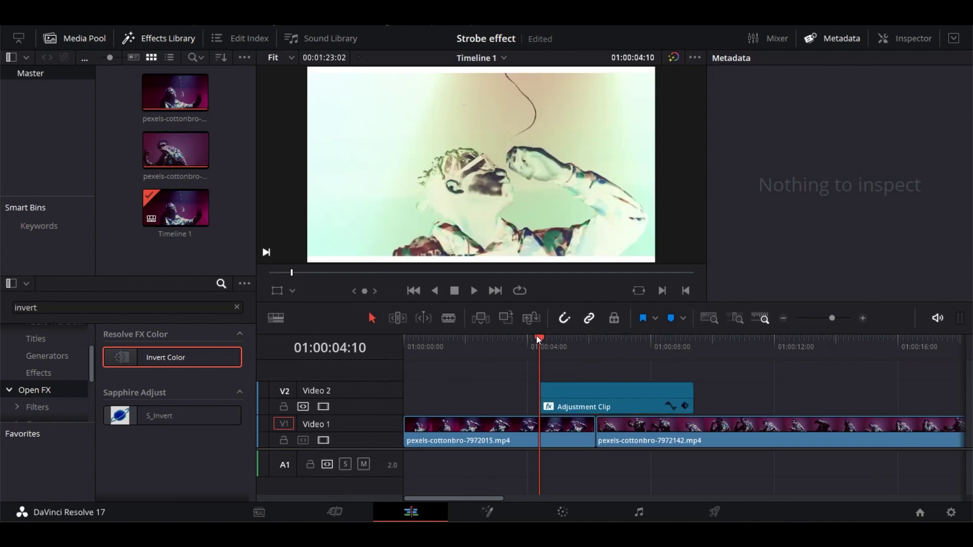
left_click_drag(536, 335, 577, 338)
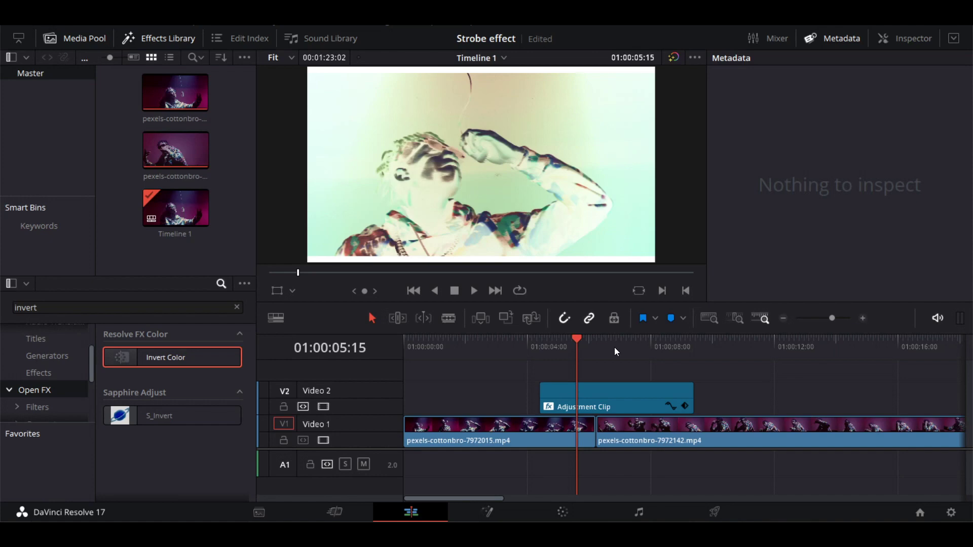
Blade the adjustment clip at 01:00:05:15, 05:19, 05:21 and 05:23
key("ctrl+b")
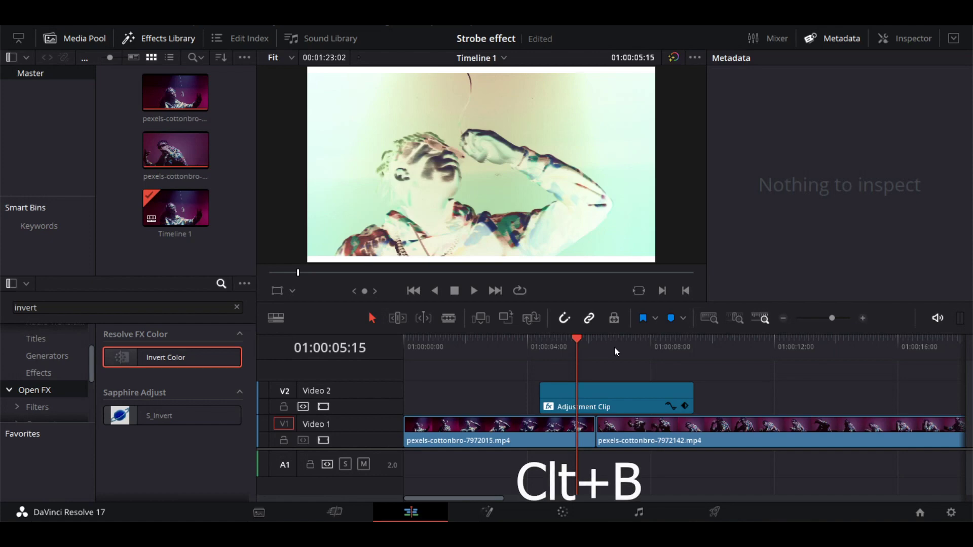
key("ctrl+b")
key("Right")
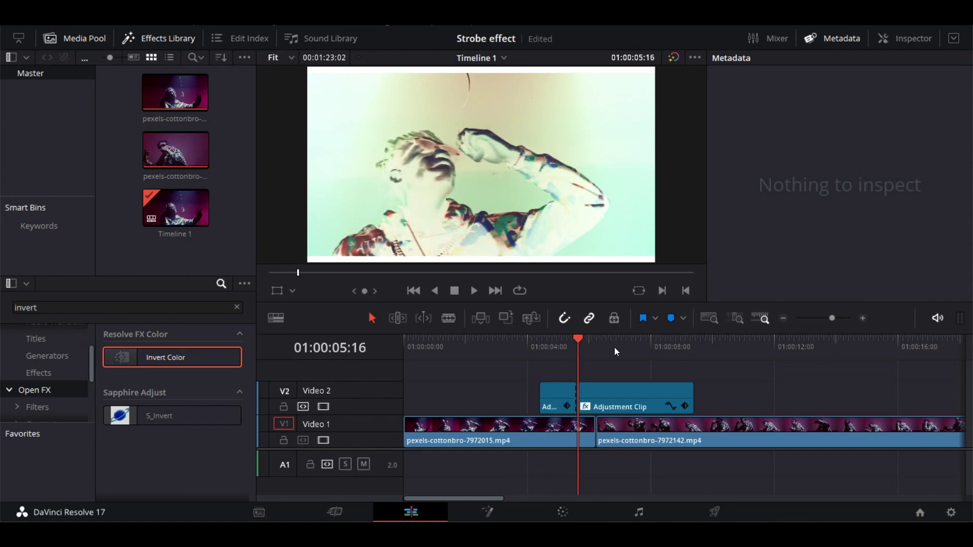
key("Right")
key("Right")
key("Right")
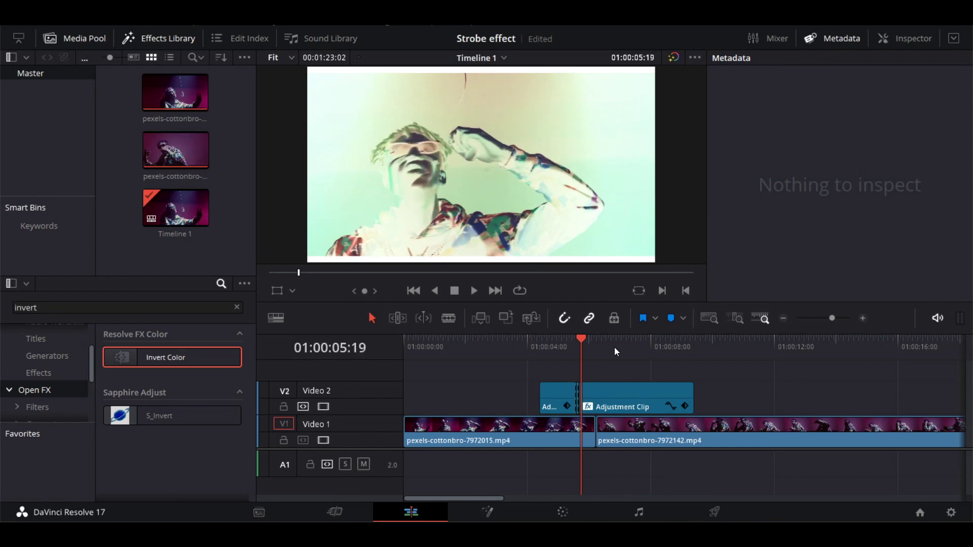
key("ctrl+b")
key("Right")
key("Right")
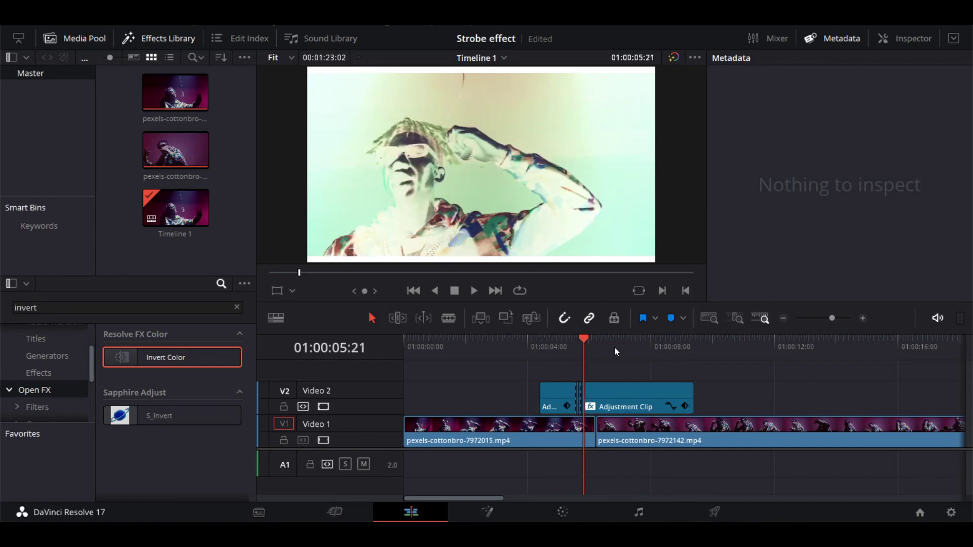
key("ctrl+b")
key("Right")
key("Right")
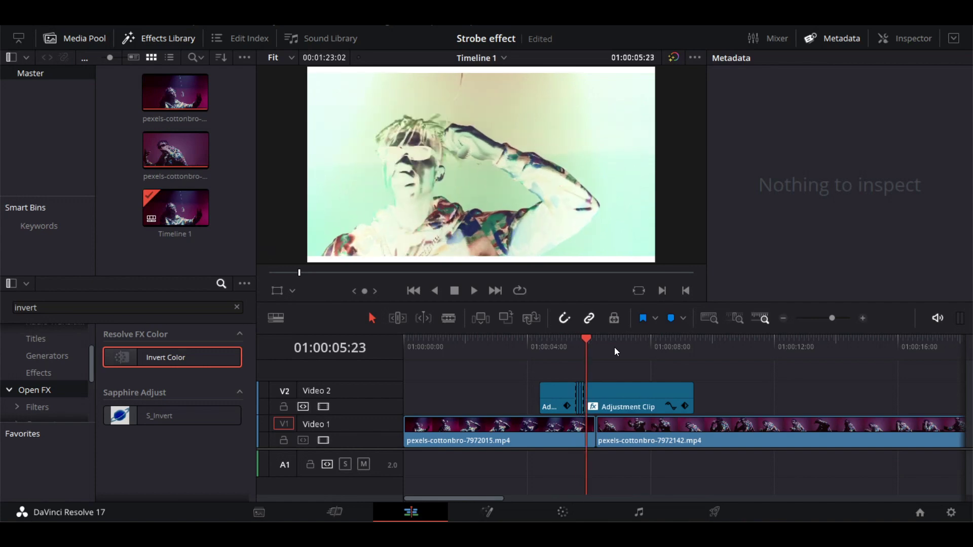
key("ctrl+b")
Continue blading at 01:00:06:00, 06:02, 06:04, 06:05, 06:07 and 06:09
key("Right")
key("Right")
key("ctrl+b")
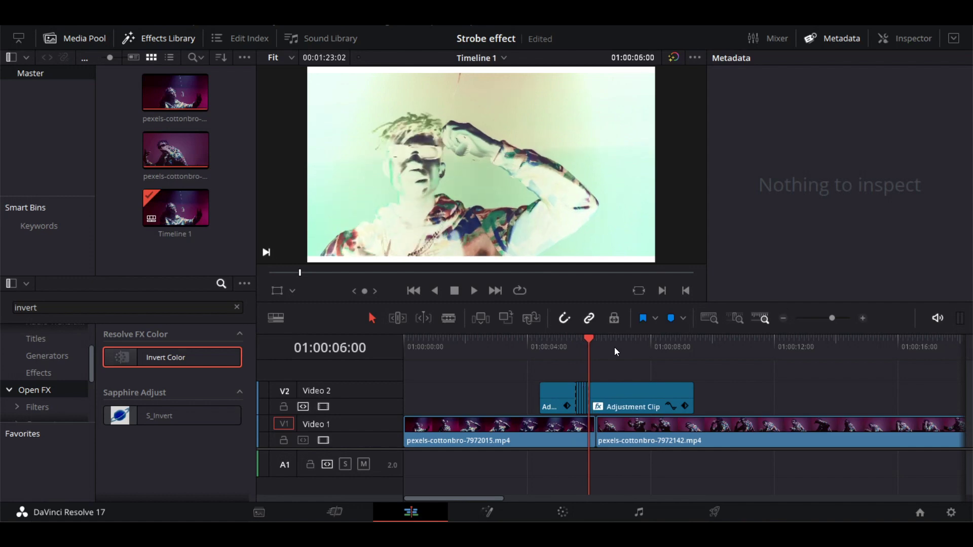
key("Right")
key("Right")
key("ctrl+b")
key("Right")
key("Right")
key("ctrl+b")
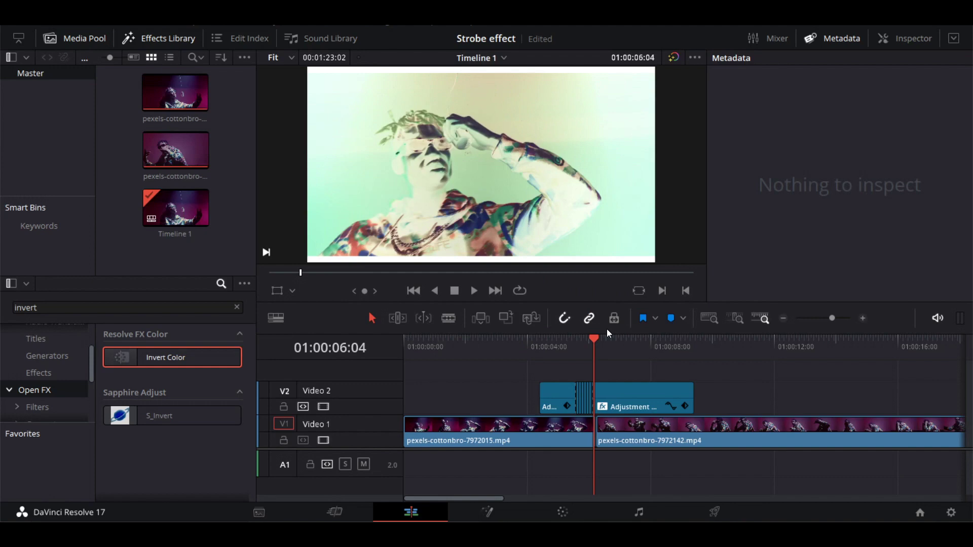
key("Right")
key("ctrl+b")
key("Right")
key("Right")
key("ctrl+b")
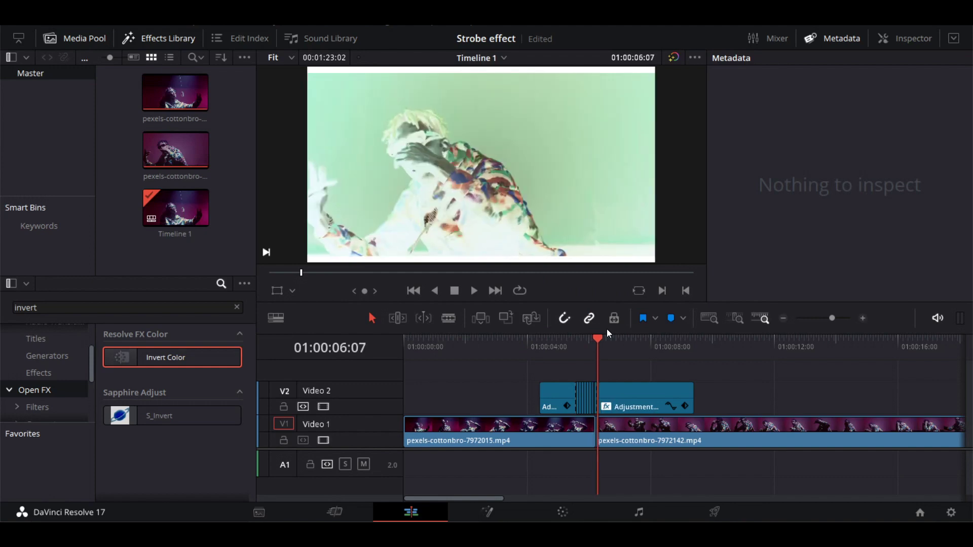
key("Right")
key("Right")
key("ctrl+b")
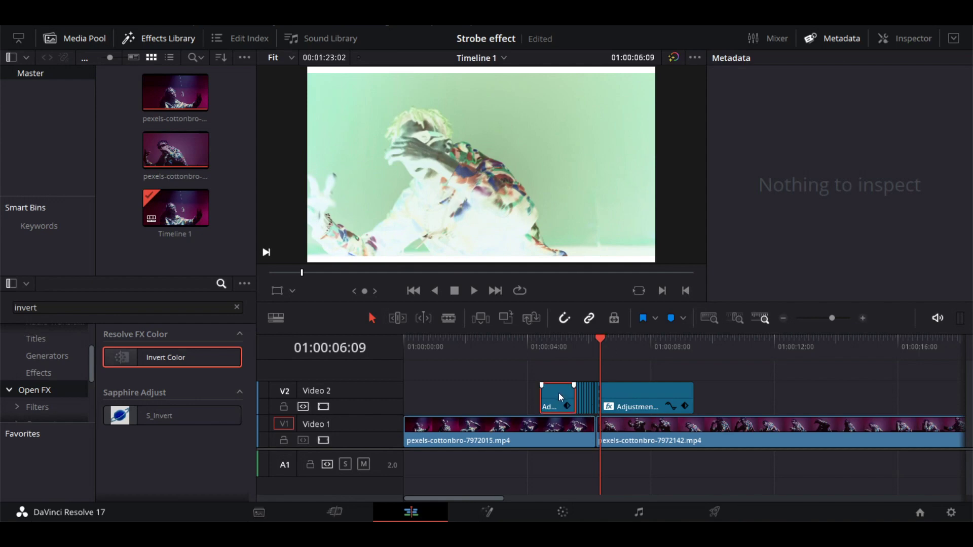
Delete the leading and trailing adjustment pieces and shift the slices to straddle the cut
key("Delete")
left_click(594, 394)
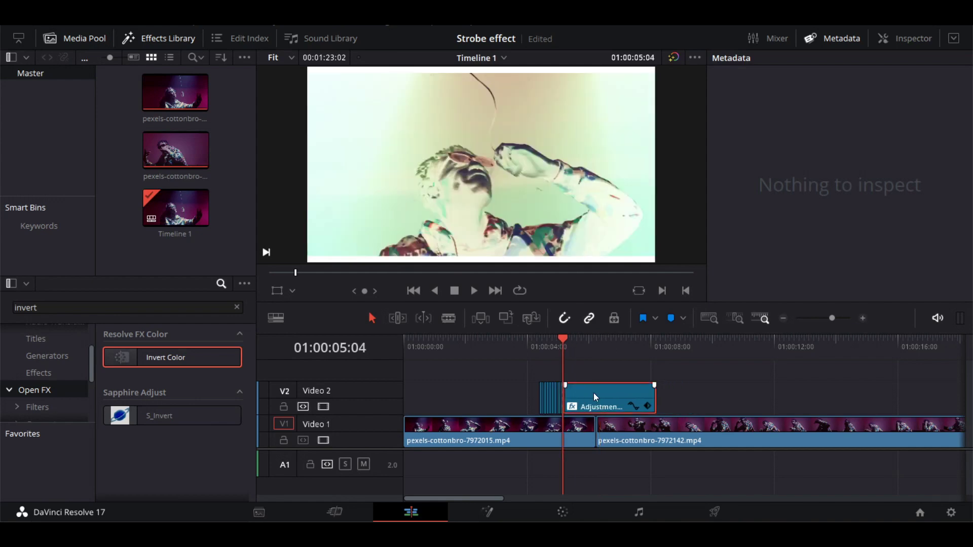
key("Delete")
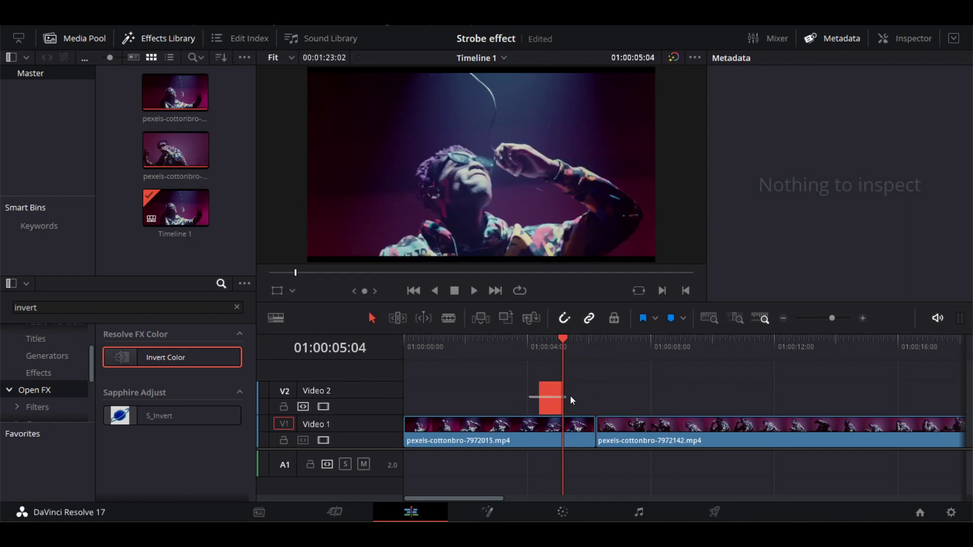
left_click_drag(550, 403, 593, 397)
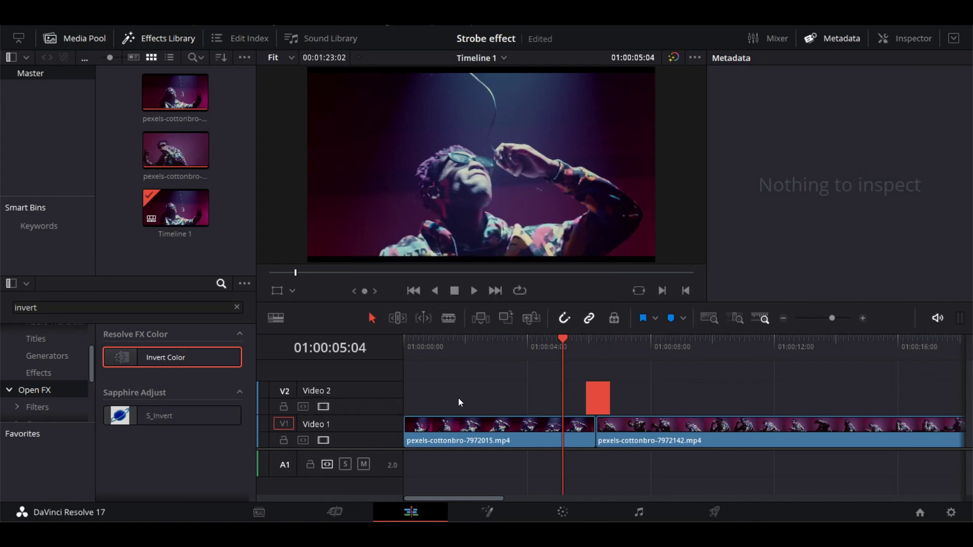
Delete every other inverted slice to leave gaps, then play back the strobe
left_click_drag(568, 333, 600, 338)
scroll(595, 364, "up", 1)
scroll(595, 364, "up", 4)
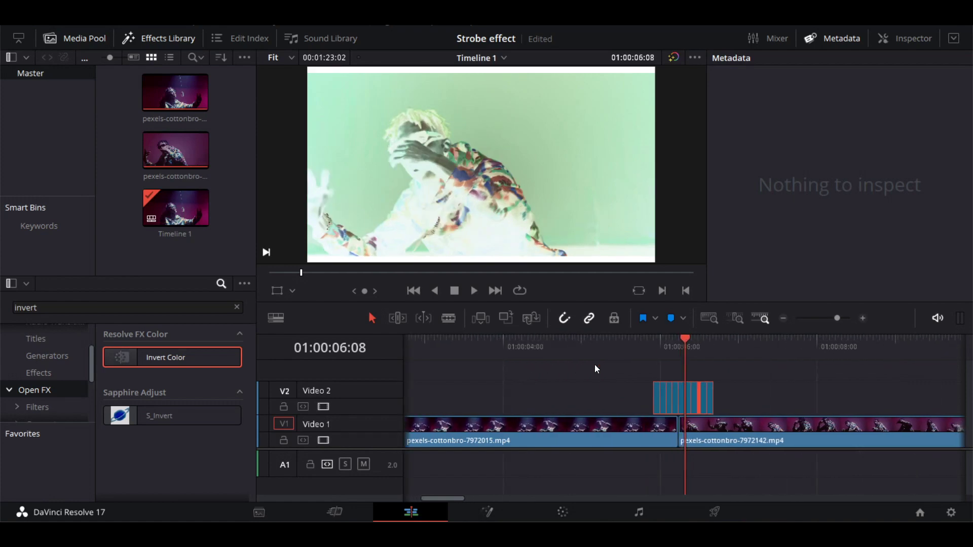
left_click(645, 396)
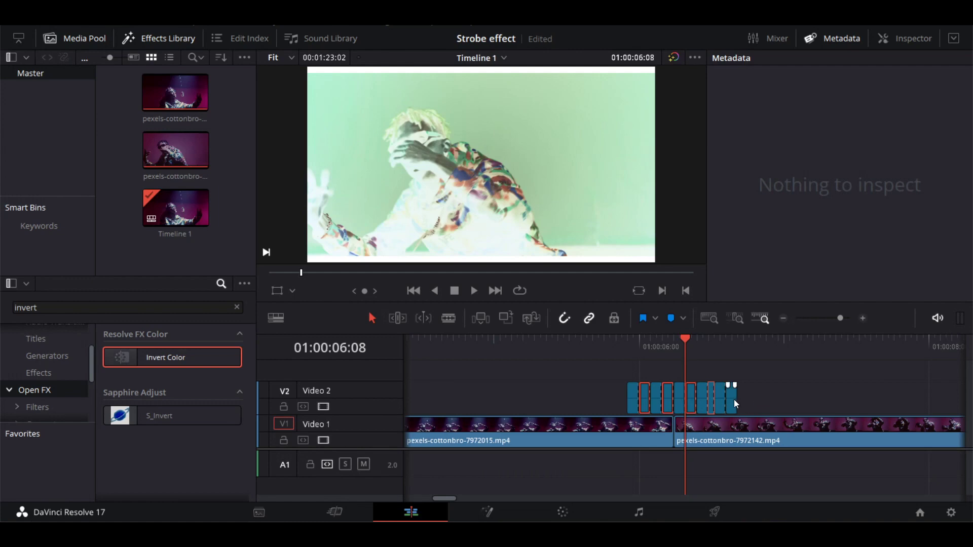
key("Delete")
key("Left")
key("Left")
key("Left")
key("Left")
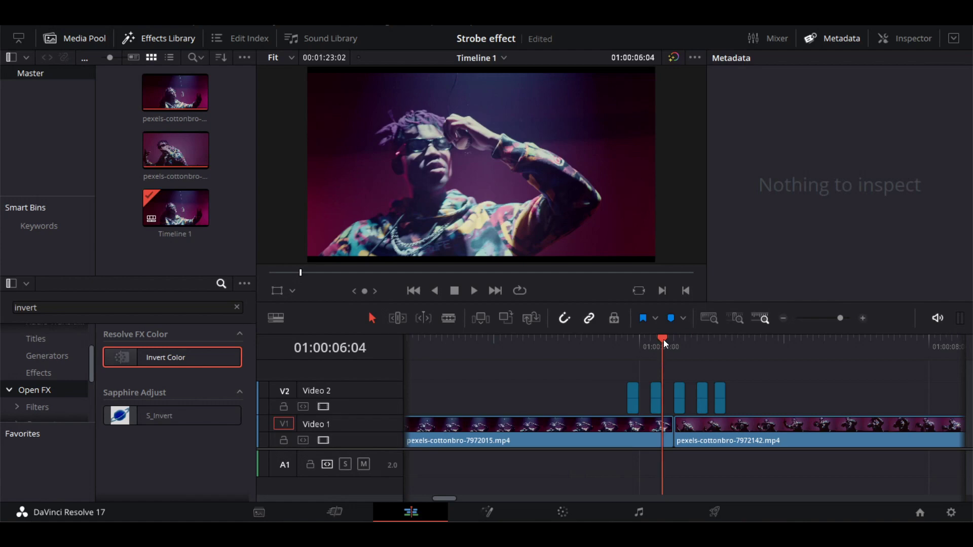
left_click_drag(664, 340, 616, 340)
key("space")
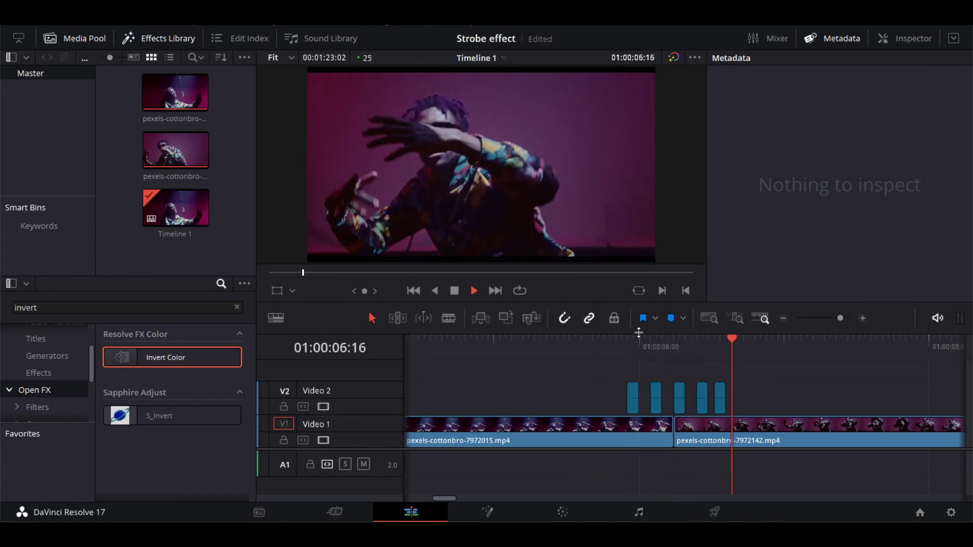
mouse_move(633, 398)
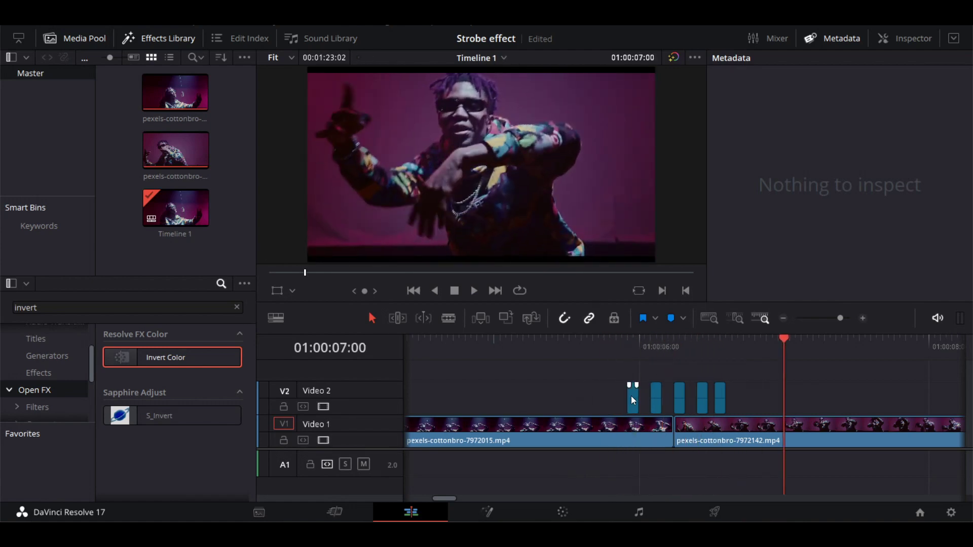
Zoom the second inverted slice to 1.160 in the Inspector's transform settings
left_click(653, 398)
left_click_drag(785, 337, 652, 340)
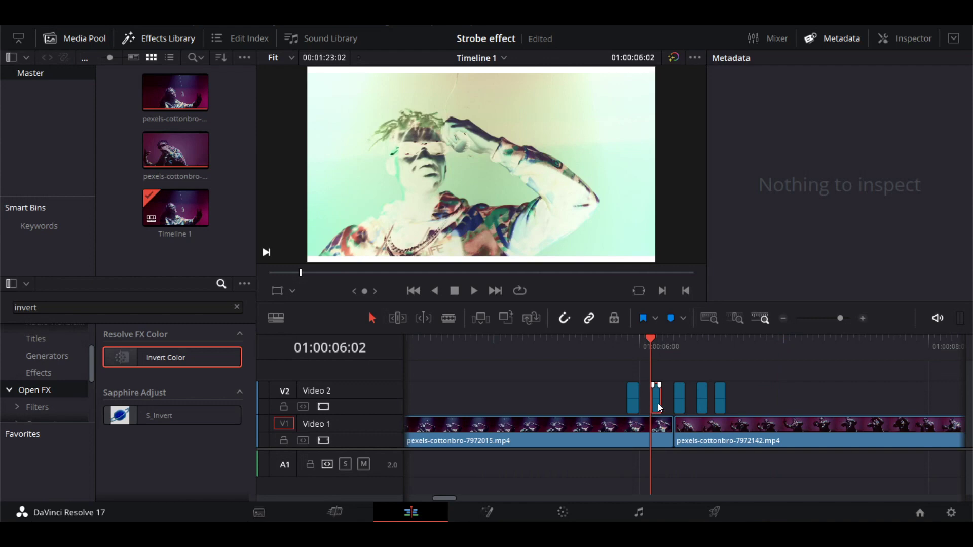
left_click(892, 39)
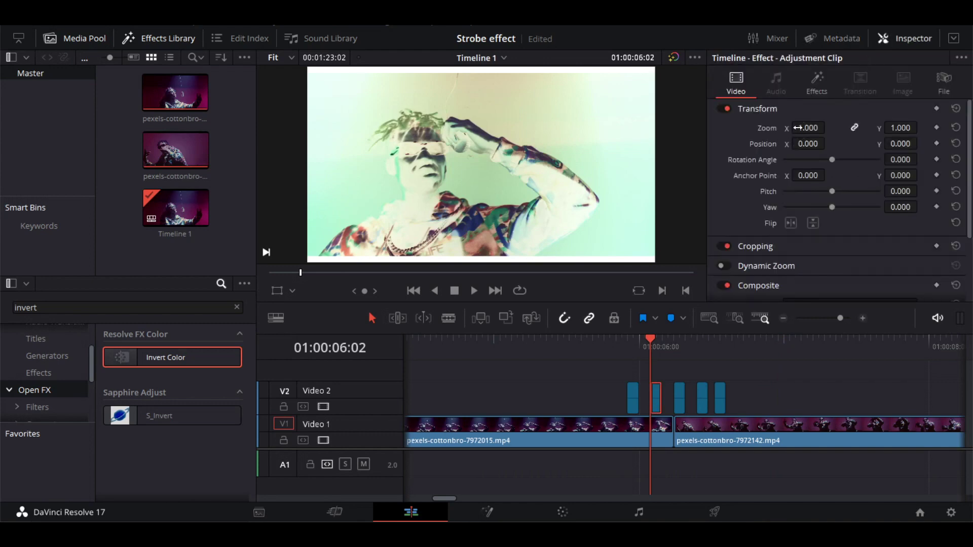
left_click_drag(798, 128, 816, 128)
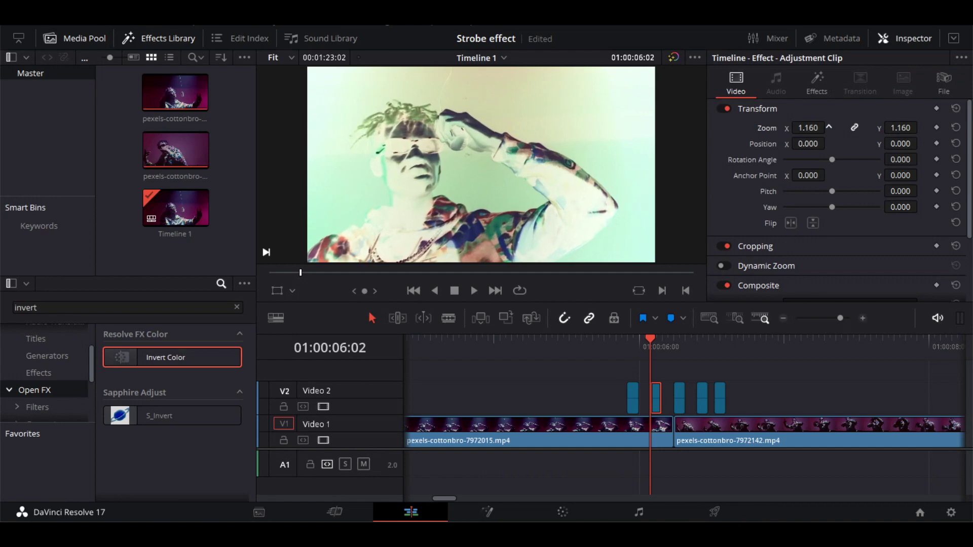
Flip the third slice horizontally, zoom it to 1.070, and play from 01:00:05:20
left_click(685, 397)
left_click_drag(648, 338, 673, 339)
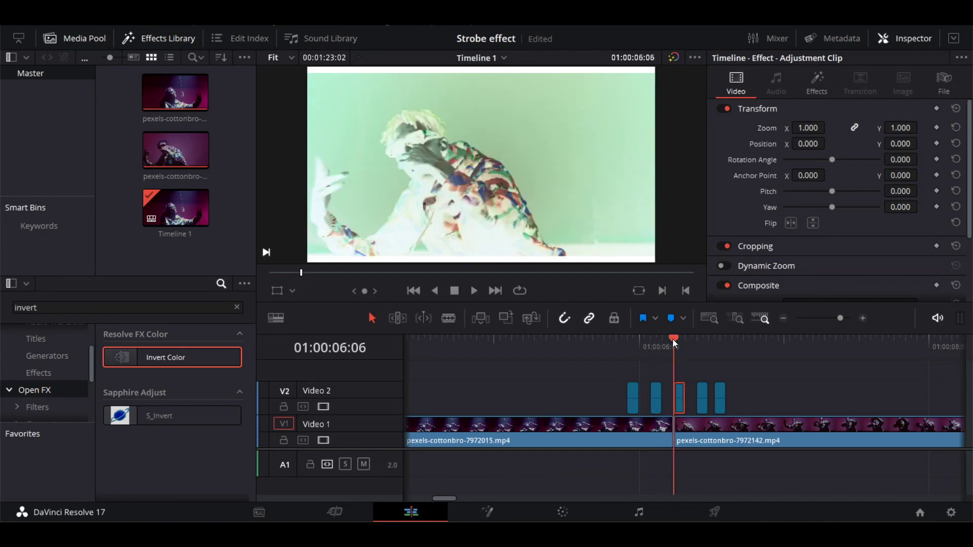
left_click(792, 224)
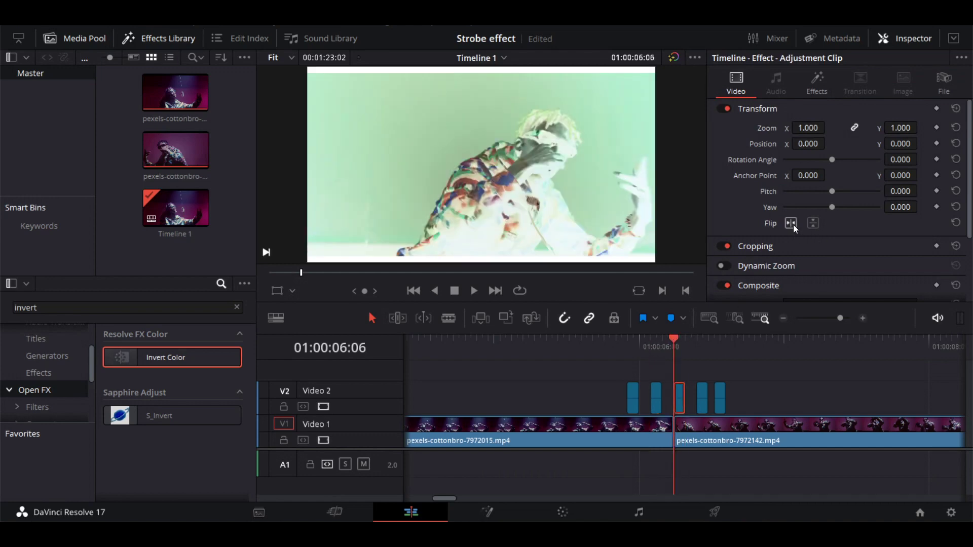
left_click_drag(808, 128, 816, 128)
left_click_drag(675, 338, 611, 339)
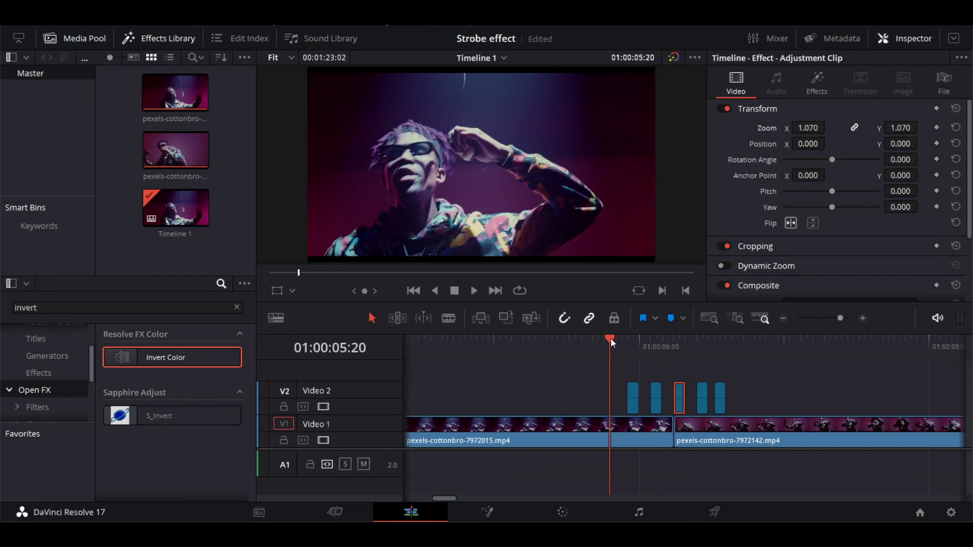
key("space")
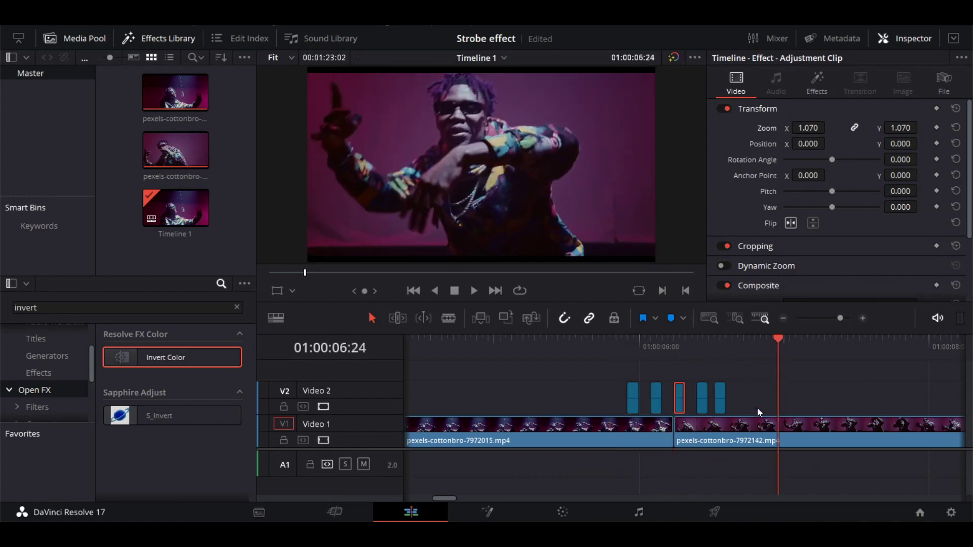
scroll(622, 471, "down", 1)
Search Generators for 'solid' and drop a Solid Color clip onto V2 across the cut
left_click_drag(440, 498, 595, 499)
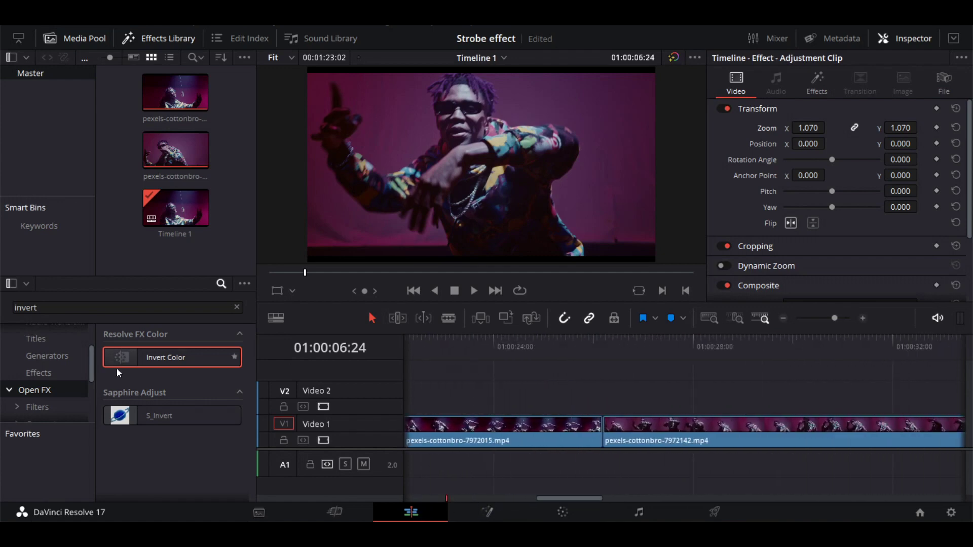
left_click(237, 307)
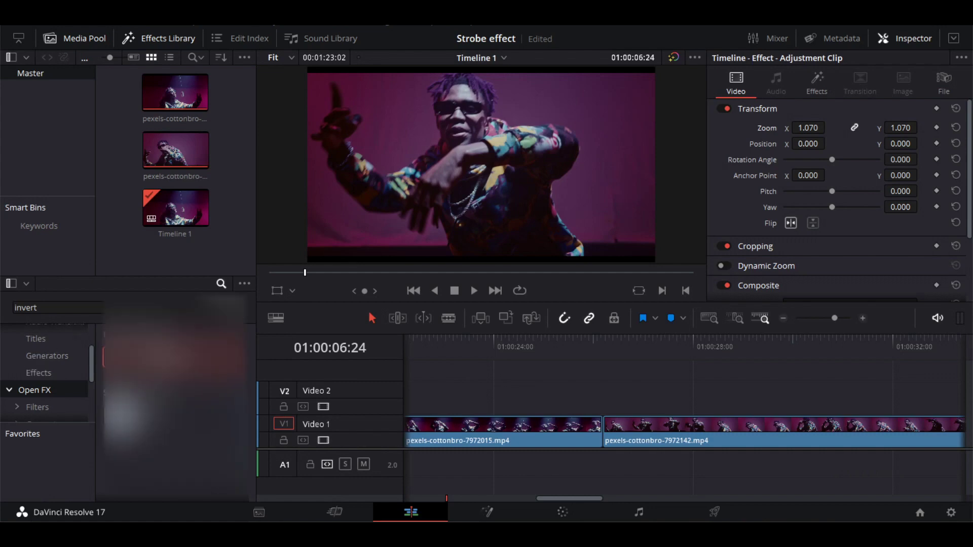
left_click(48, 356)
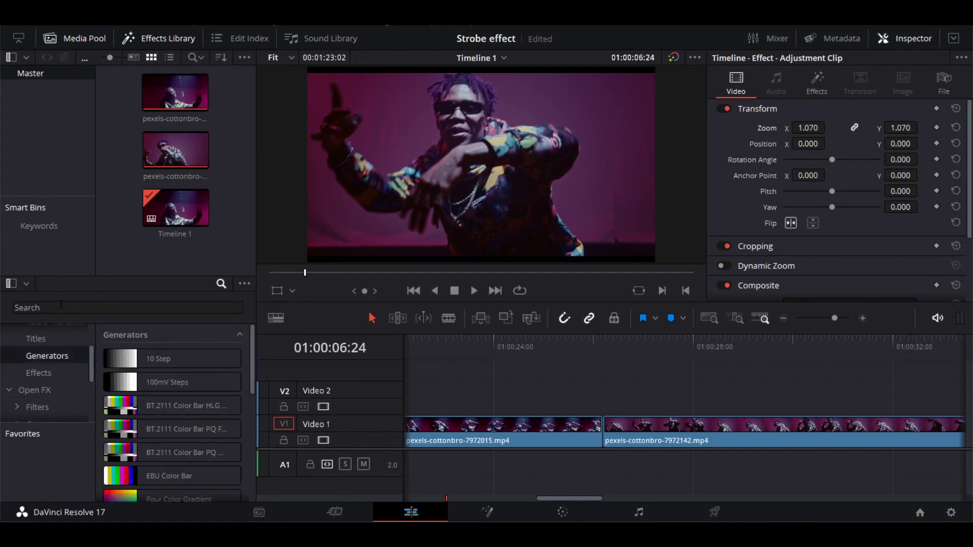
type("solid")
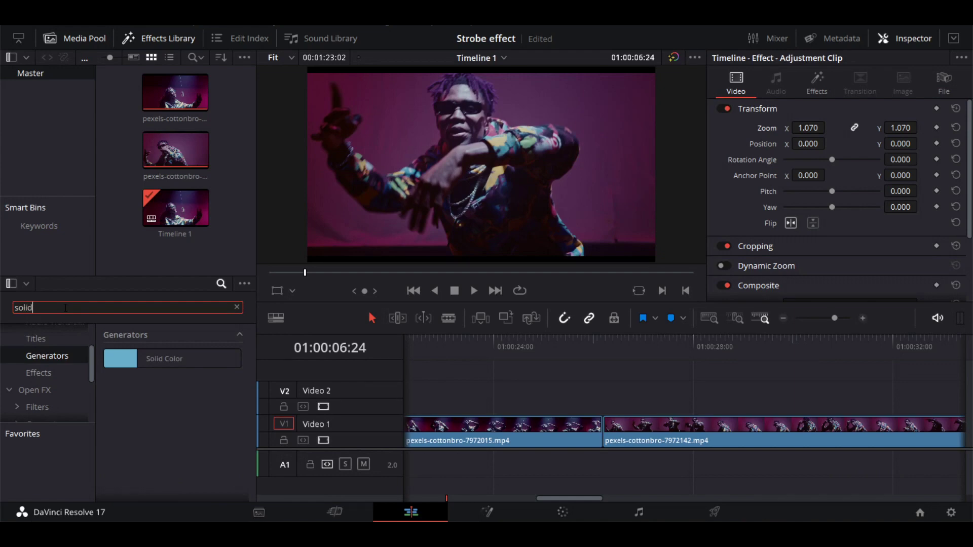
left_click_drag(157, 368, 500, 391)
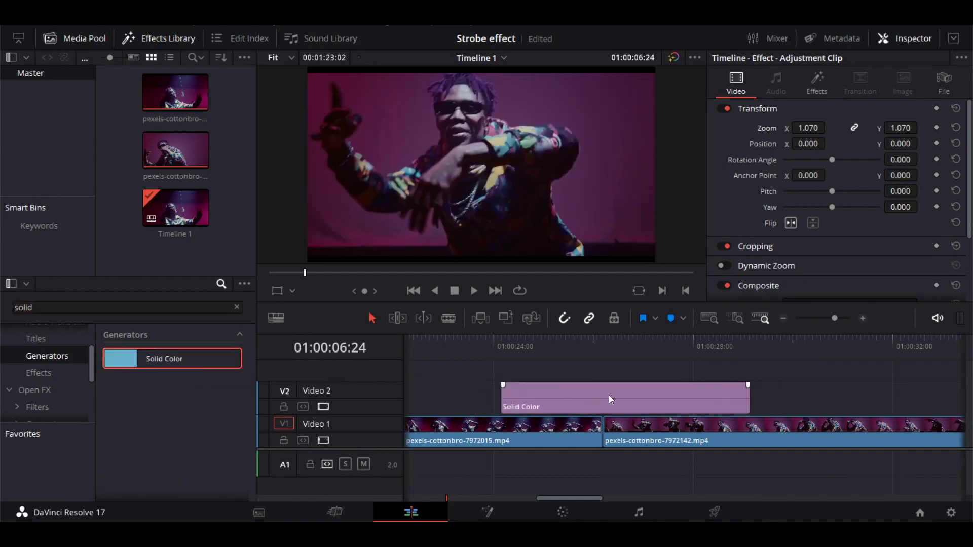
Verify the Solid Color is black, target V2, and park the playhead at 01:00:25:21
left_click(583, 396)
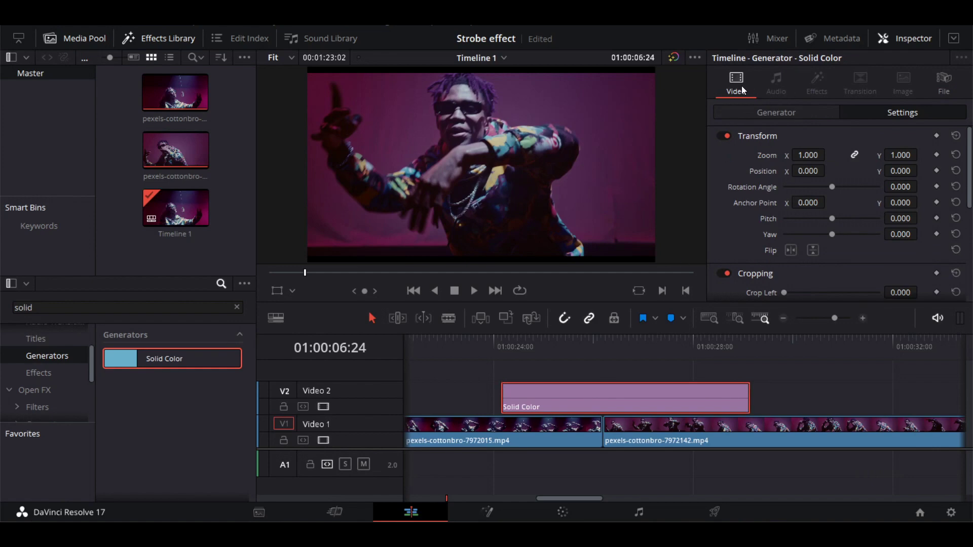
left_click(811, 112)
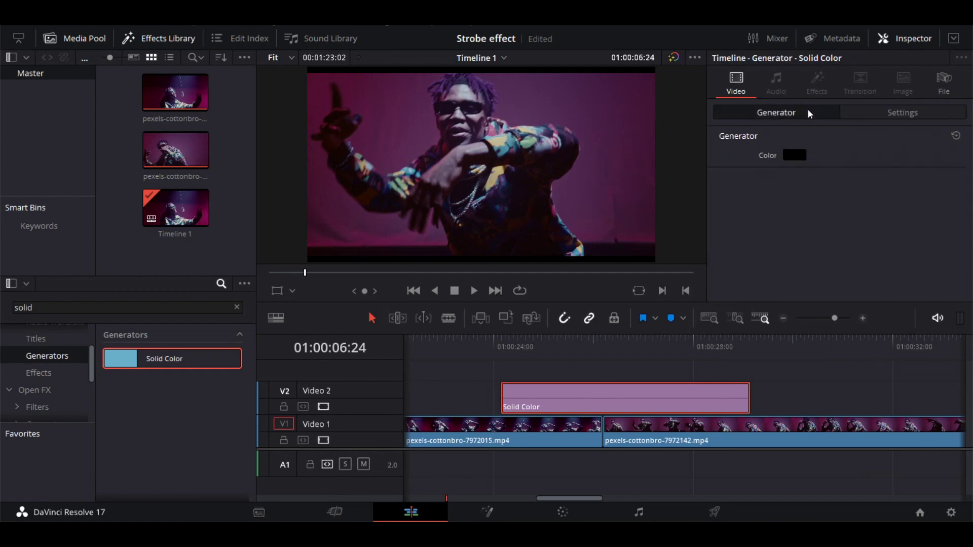
left_click(796, 156)
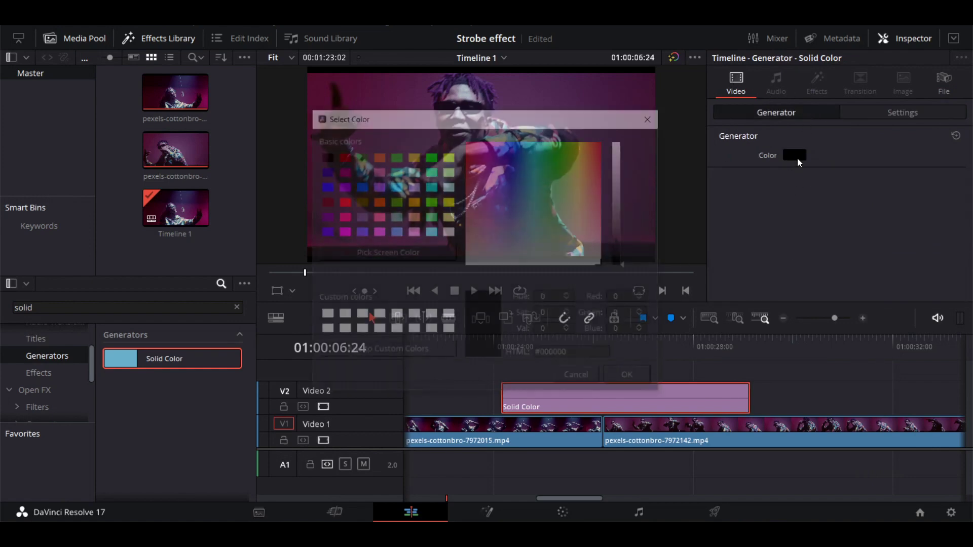
left_click(647, 119)
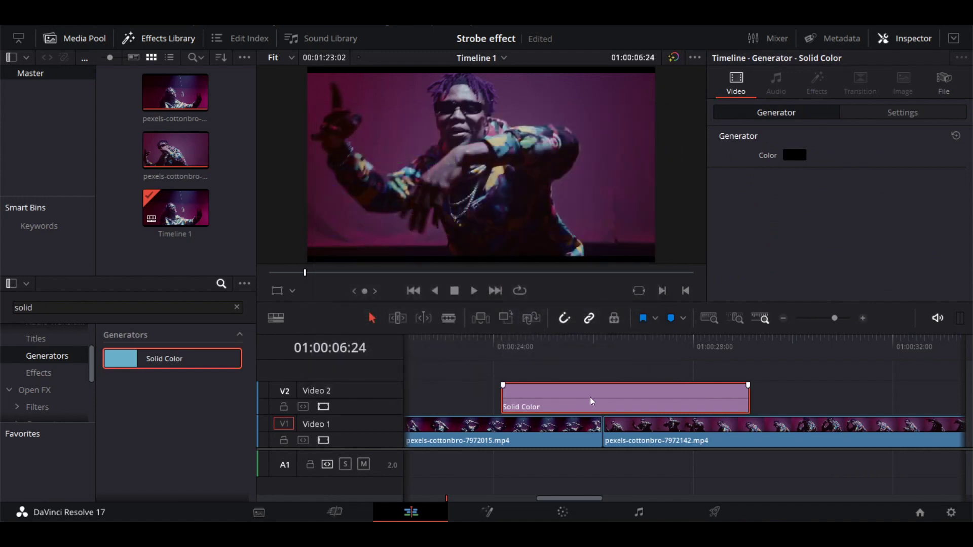
left_click(303, 407)
left_click(586, 340)
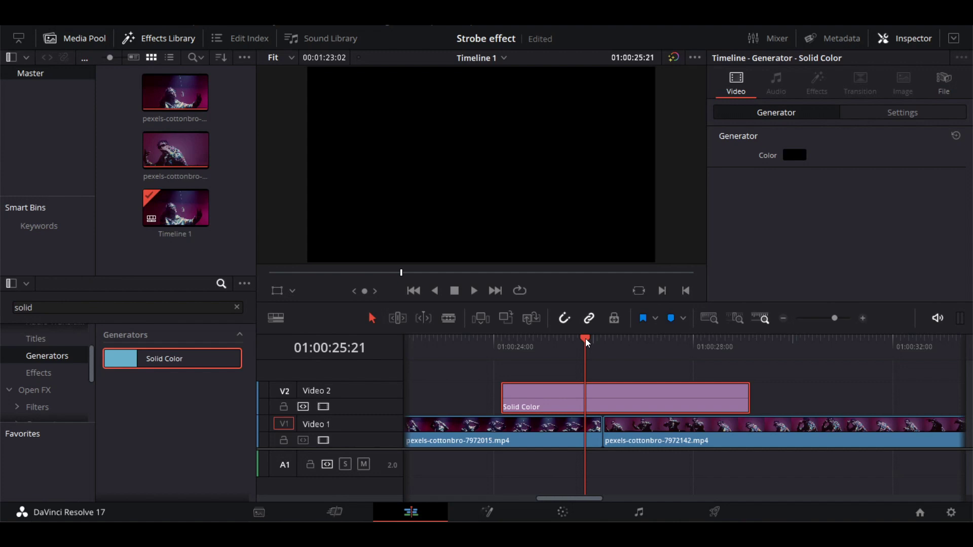
Split the Solid Color clip at every frame starting from 01:00:25:21
key("ctrl+b")
key("Right")
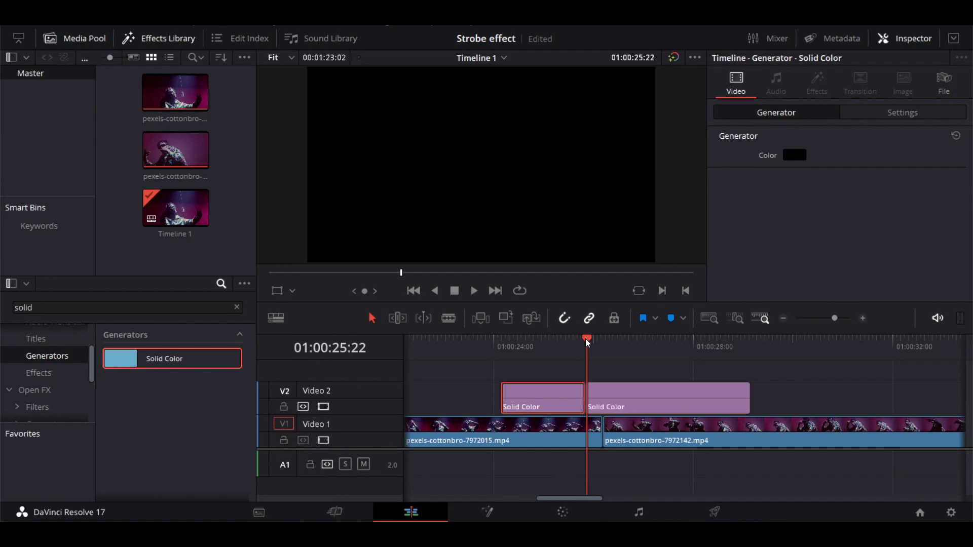
key("Right")
key("ctrl+b")
key("Right")
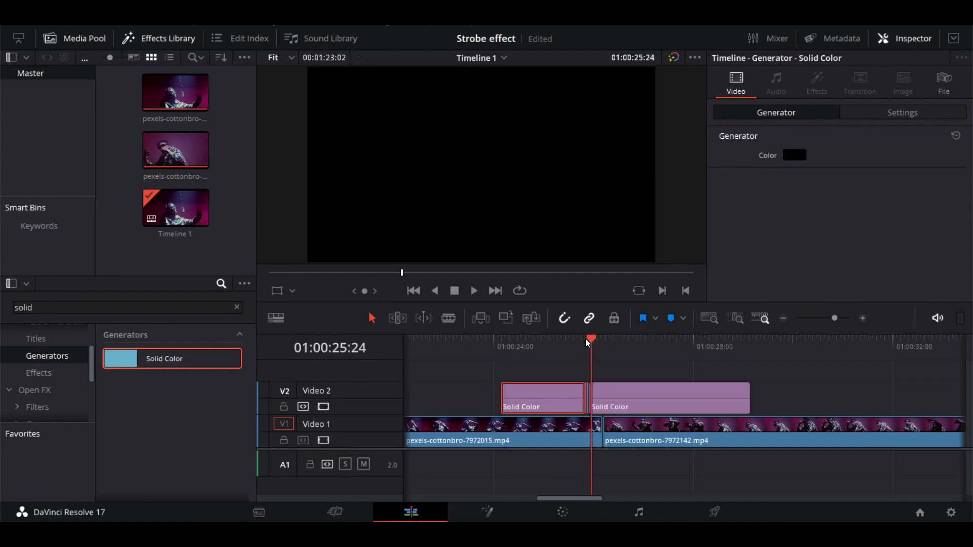
key("ctrl+b")
key("Right")
key("ctrl+b")
key("Right")
key("ctrl+b")
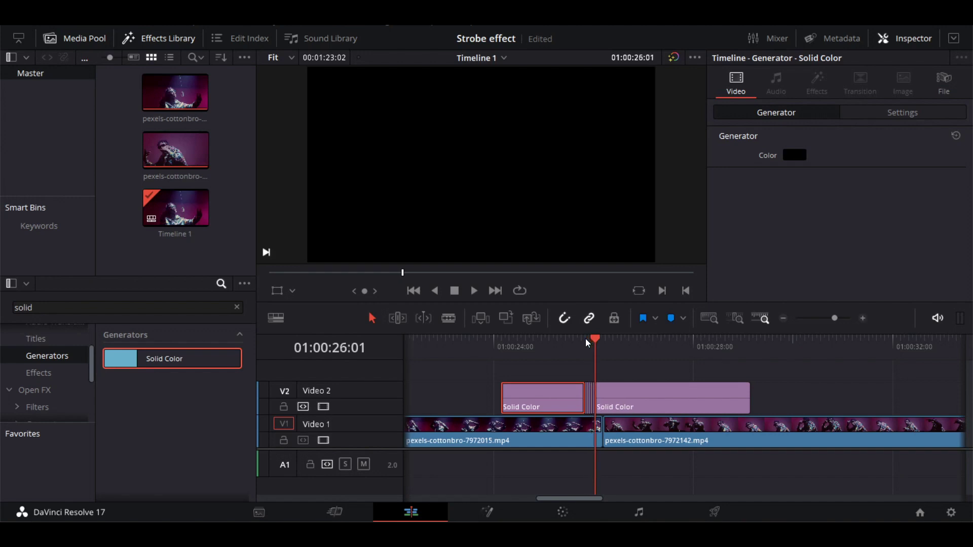
key("Right")
key("ctrl+b")
key("Right")
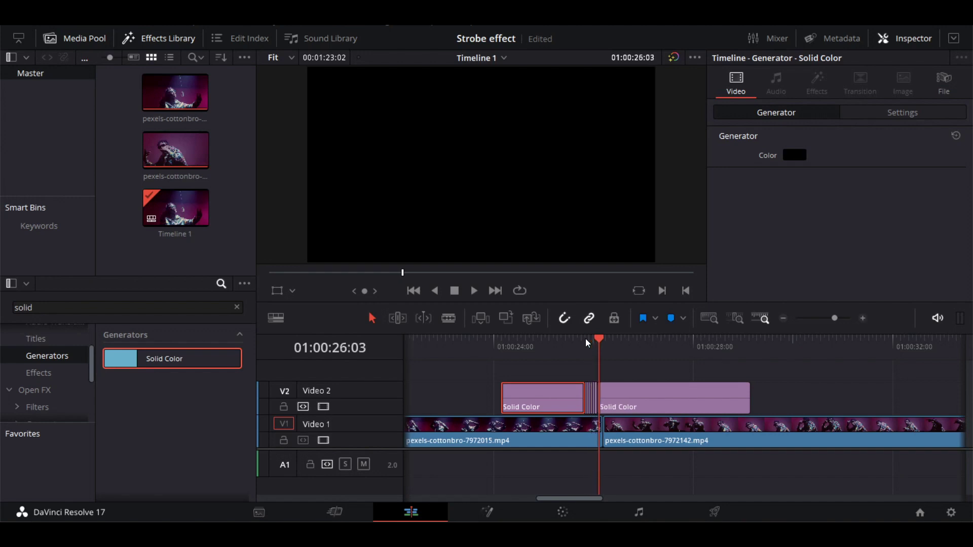
key("ctrl+b")
Keep splitting the Solid Color clip frame by frame up to 01:00:26:10
key("Right")
key("ctrl+b")
key("Right")
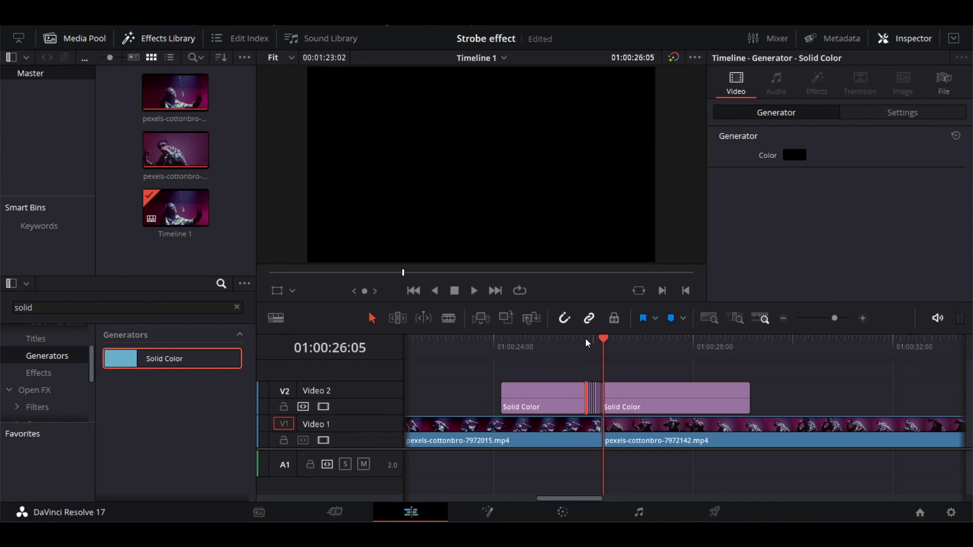
key("ctrl+b")
key("Right")
key("ctrl+b")
key("Right")
key("ctrl+b")
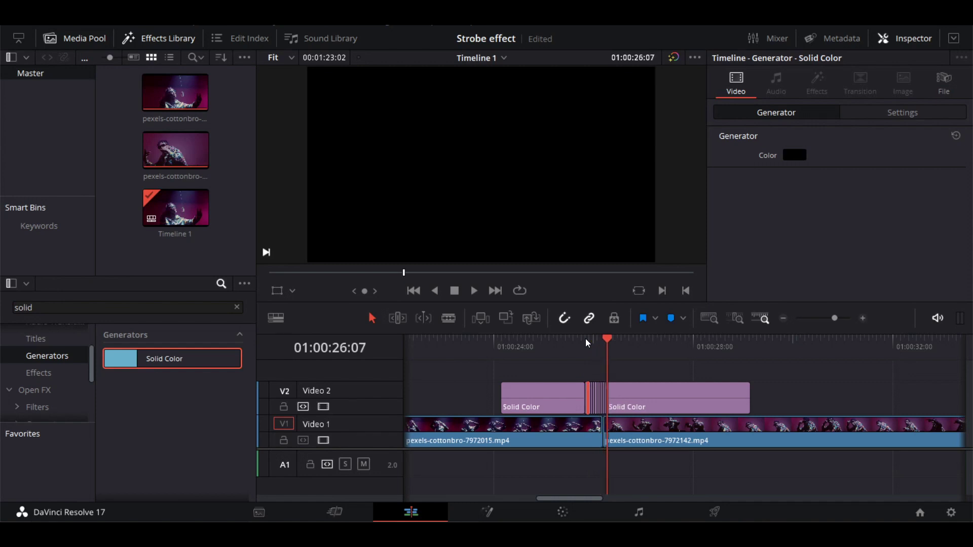
key("Right")
key("ctrl+b")
key("Right")
key("ctrl+b")
key("Right")
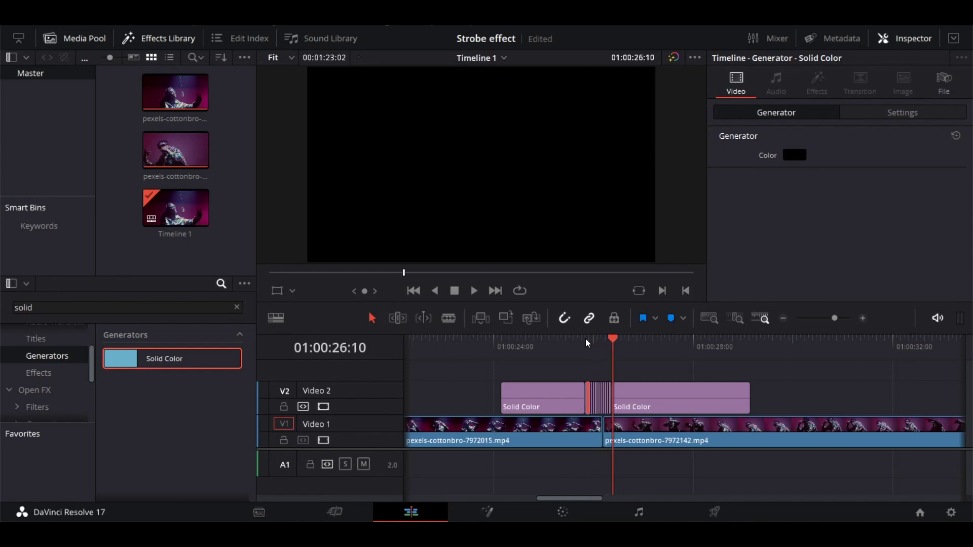
key("ctrl+b")
Delete the long leftover Solid Color pieces on both sides of the slices
left_click(552, 408)
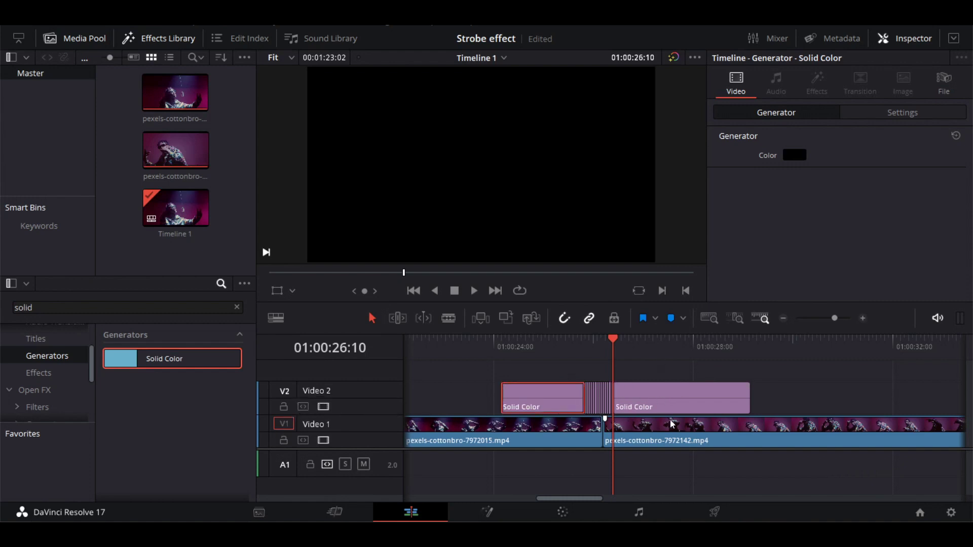
key("Delete")
key("j")
key("k")
left_click(658, 396)
key("Delete")
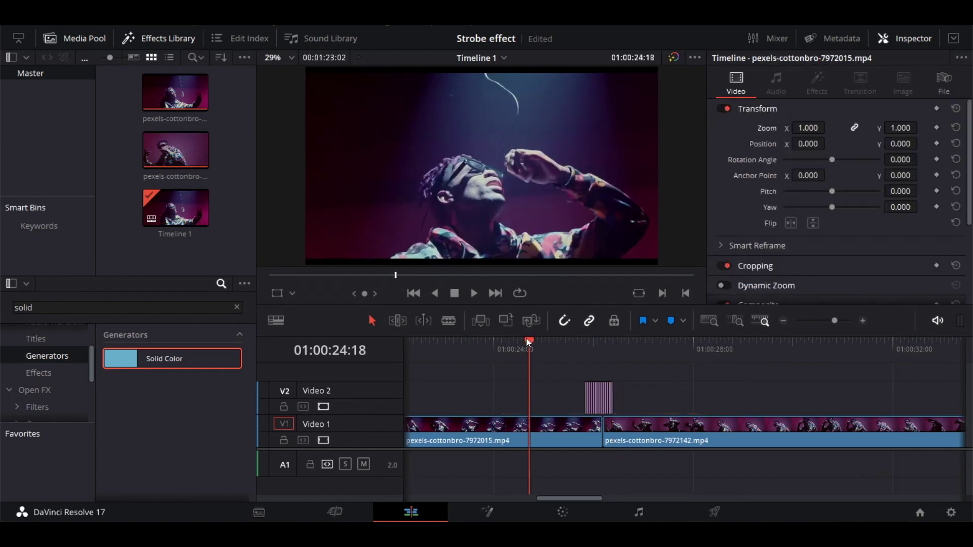
Delete every other one-frame black slice on V2, leaving gaps between flashes
left_click_drag(526, 339, 592, 345)
scroll(590, 351, "up", 2)
scroll(593, 357, "up", 5)
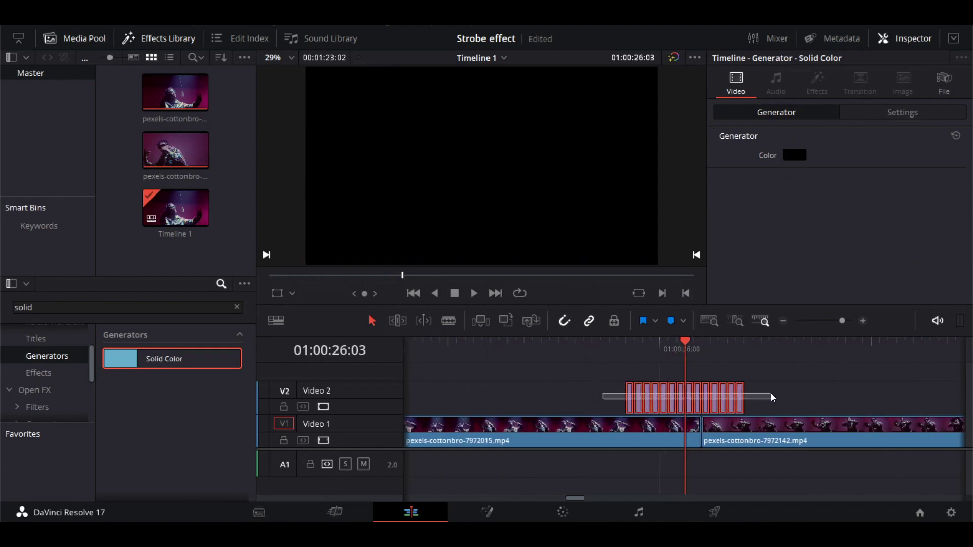
left_click_drag(772, 397, 772, 397)
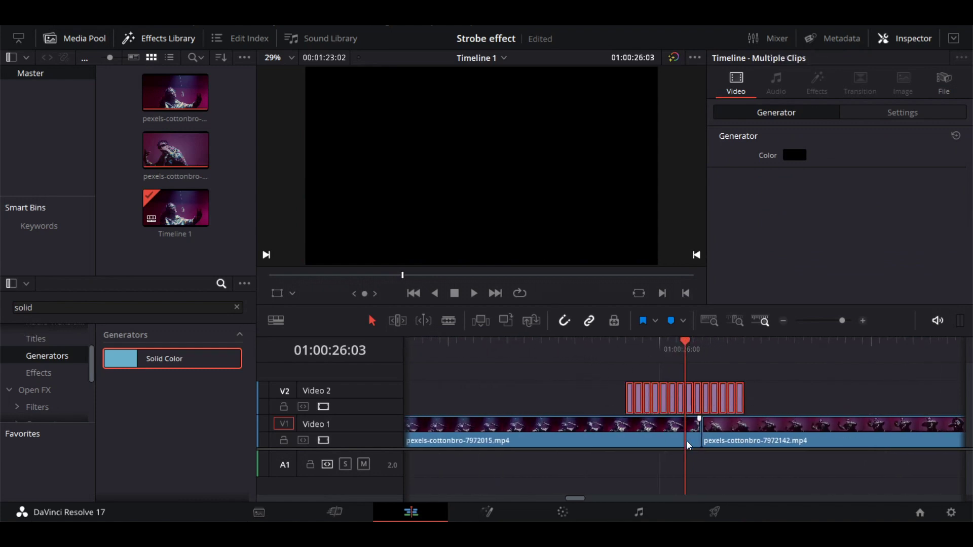
left_click(595, 403)
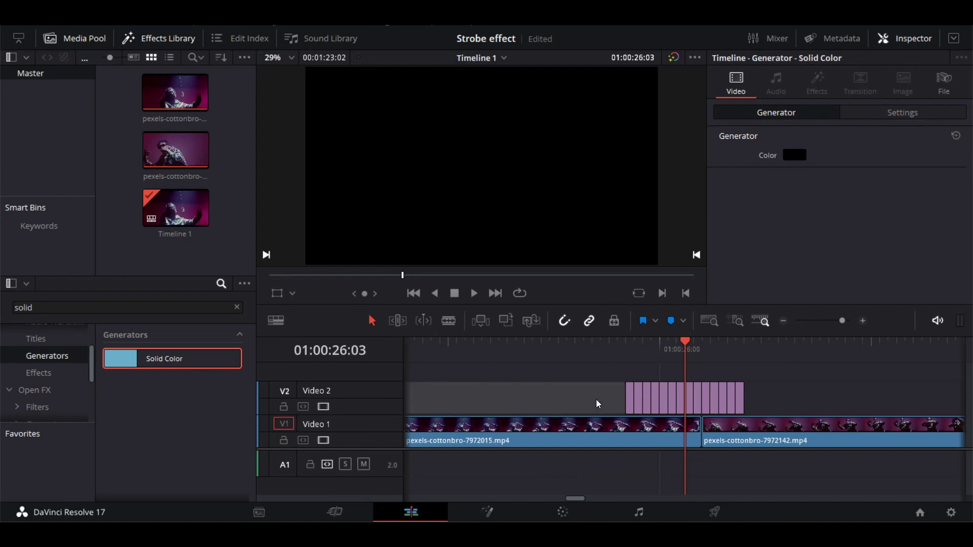
left_click(640, 407)
left_click(654, 408, "ctrl")
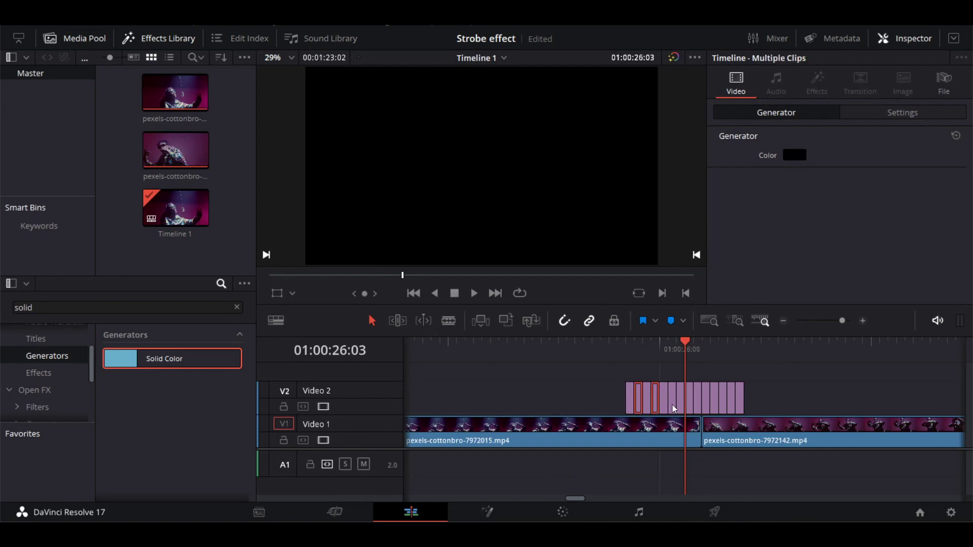
left_click(673, 408, "ctrl")
left_click(690, 409, "ctrl")
left_click(708, 409, "ctrl")
left_click(726, 408, "ctrl")
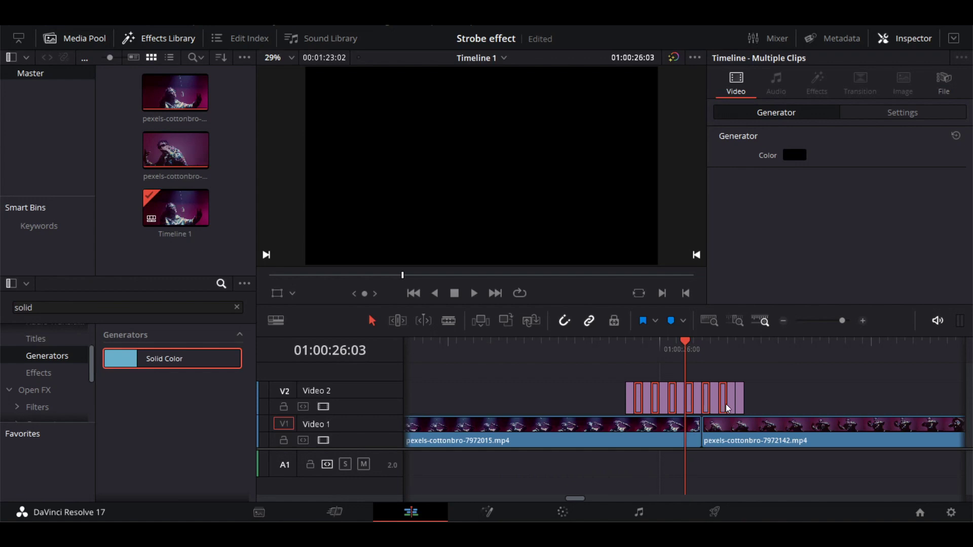
left_click(741, 408, "ctrl")
key("Delete")
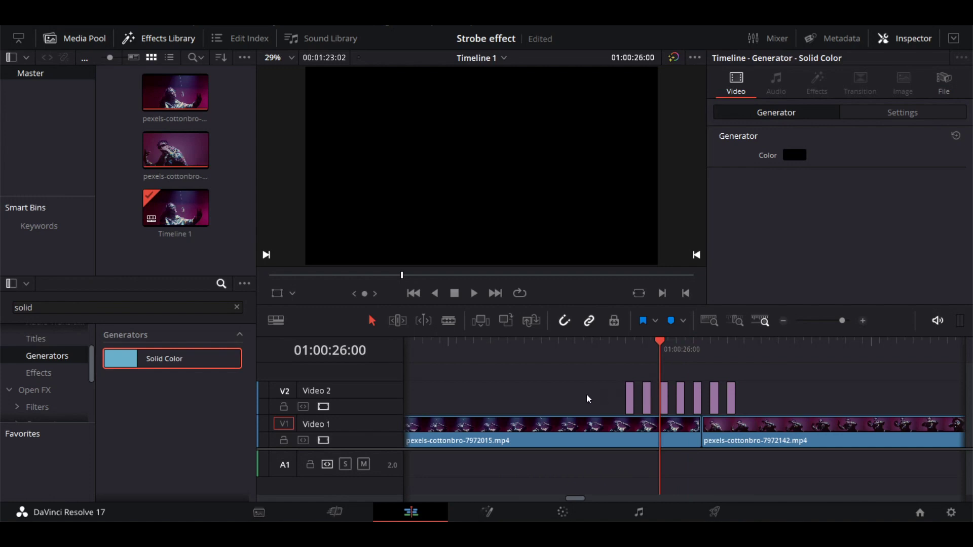
Centre the seven black frames over the cut and play the strobe
left_click_drag(598, 399, 755, 404)
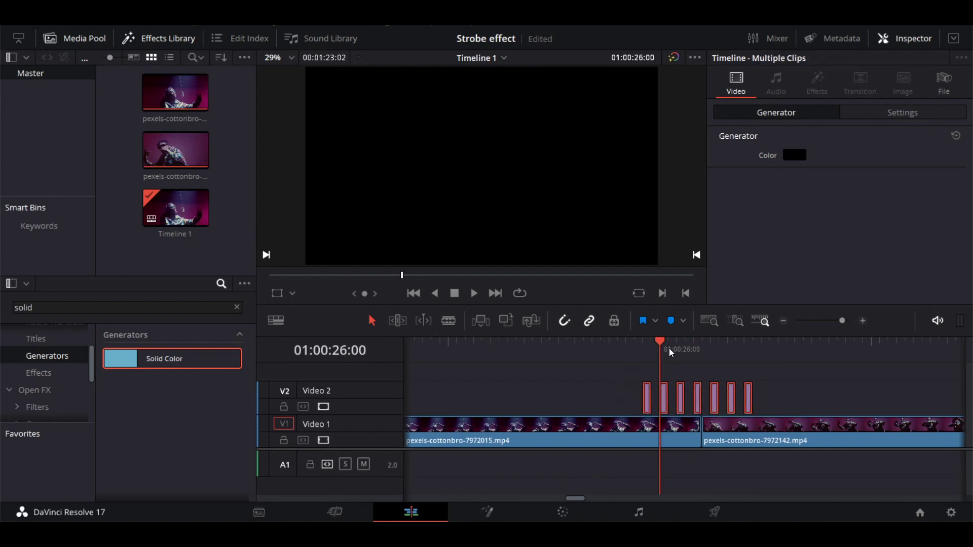
key("Left")
key("Left")
key("Left")
key("Left")
key("Left")
key("Left")
key("Left")
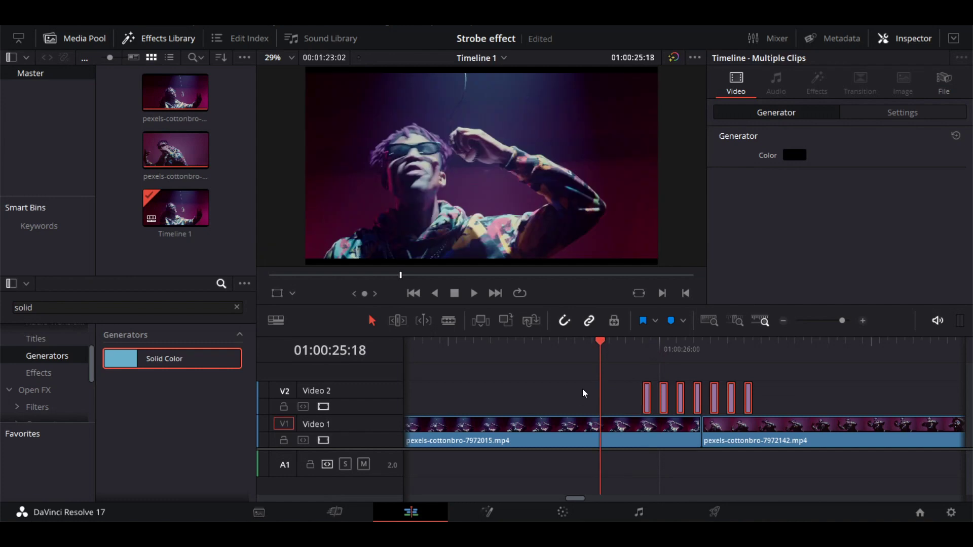
key("space")
key("space")
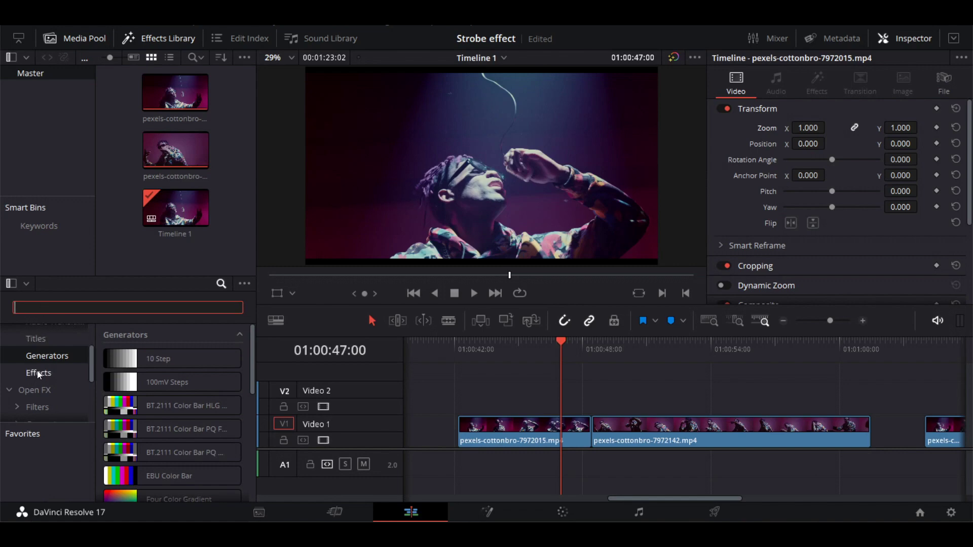
Drop an Adjustment Clip on V2 above the later cut and apply Invert Color from an 'inver' search
left_click(35, 373)
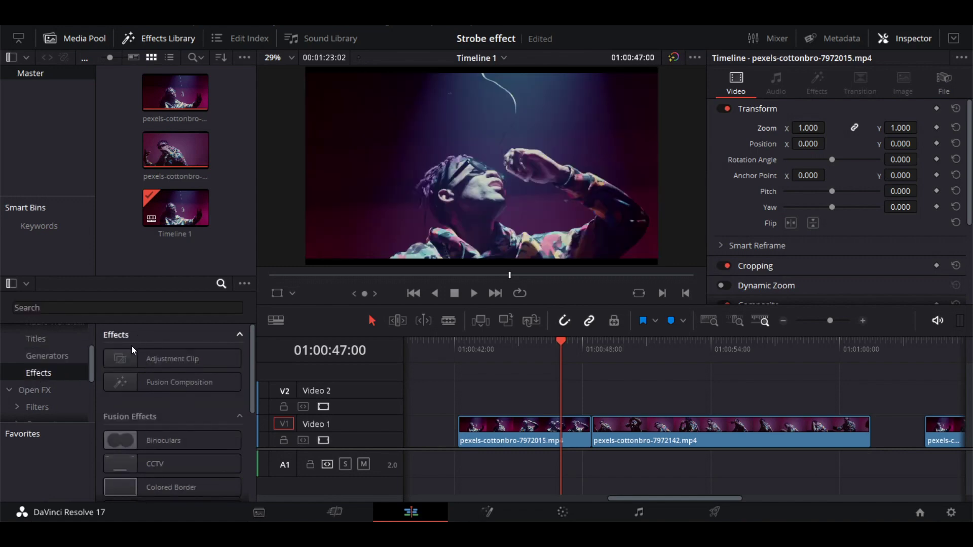
left_click_drag(163, 357, 545, 391)
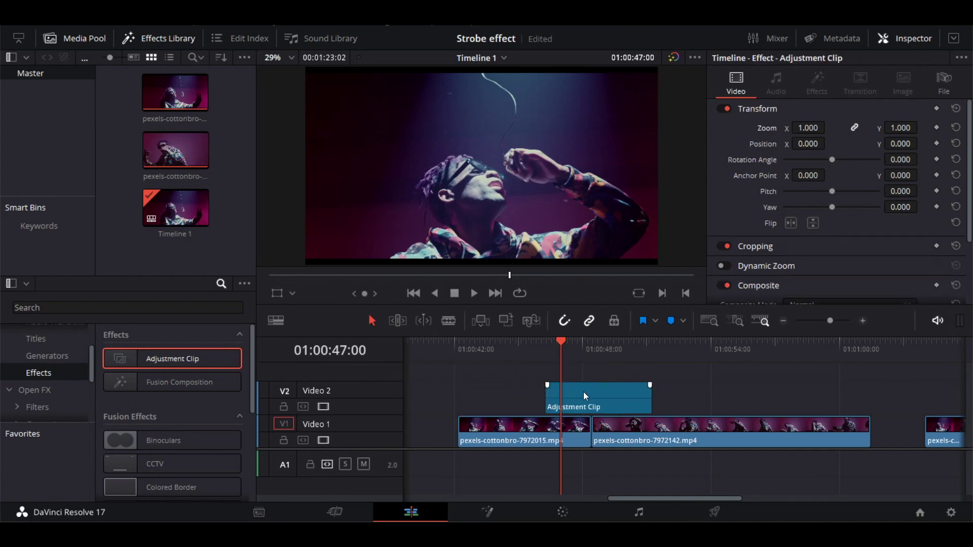
left_click(40, 387)
left_click(50, 306)
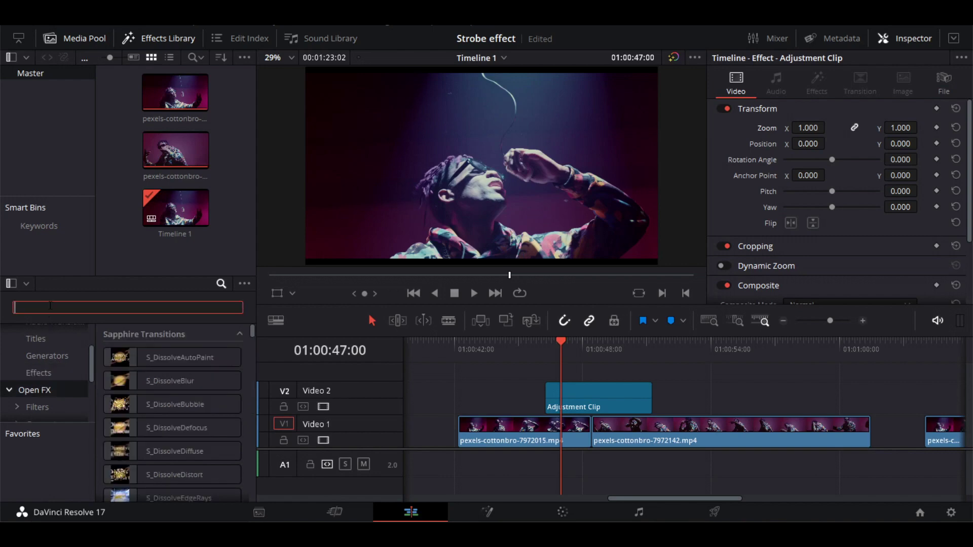
type("inver")
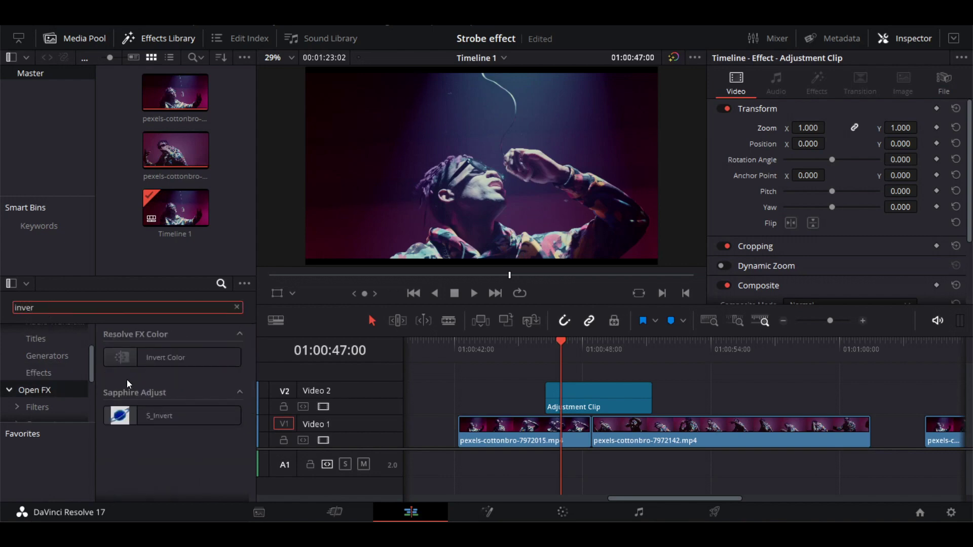
left_click_drag(166, 361, 622, 397)
left_click_drag(619, 340, 615, 343)
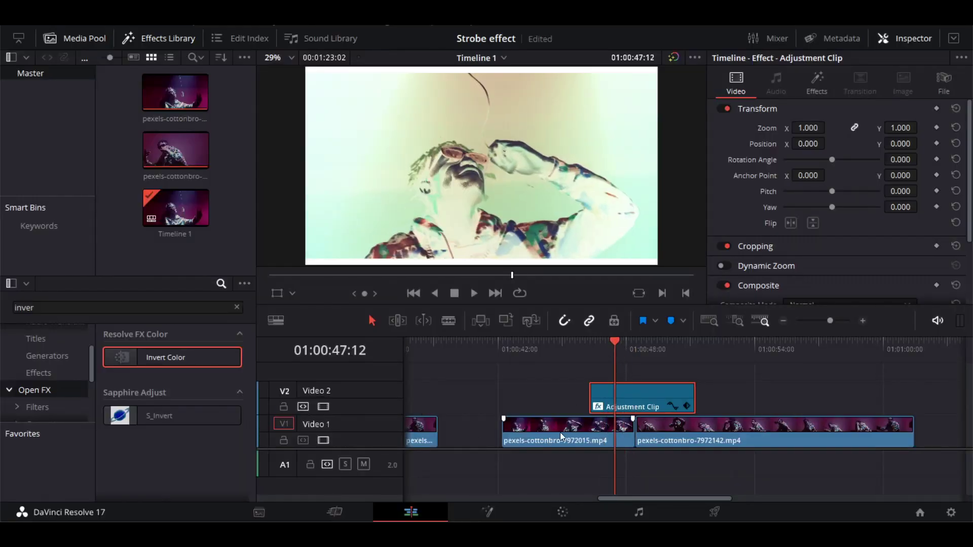
Blade the inverted adjustment clip into two-frame slices from the strobe start through 48:16
left_click(621, 341)
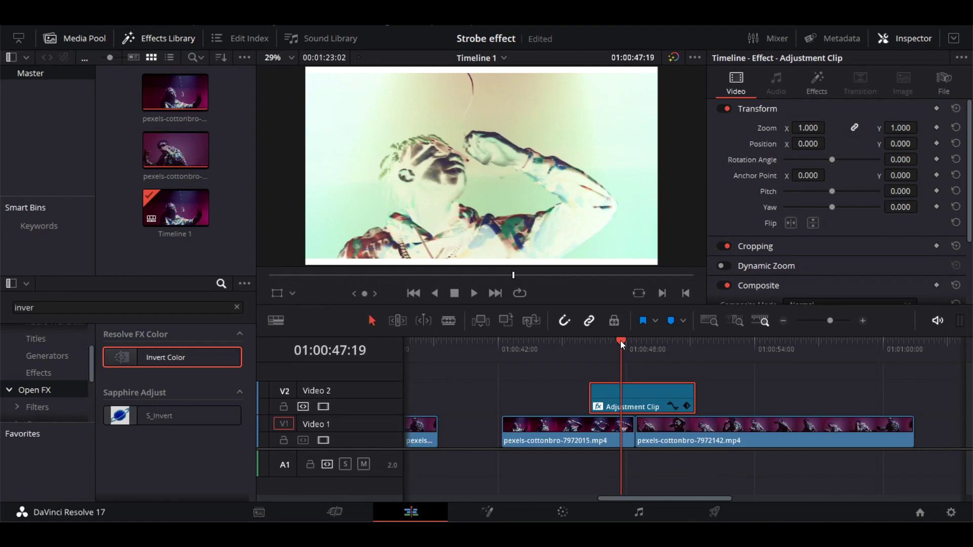
key("ctrl+b")
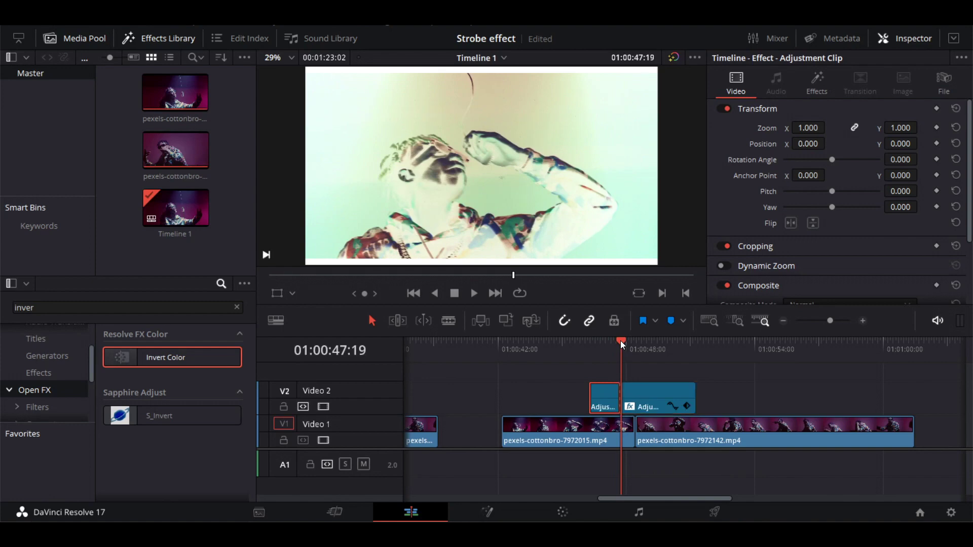
key("Right")
key("Right")
key("Right")
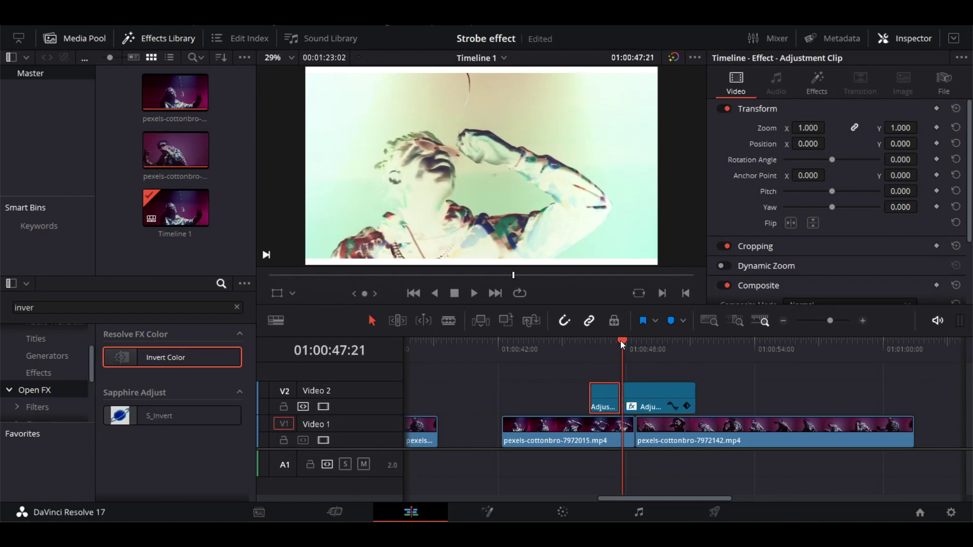
key("Right")
key("Right")
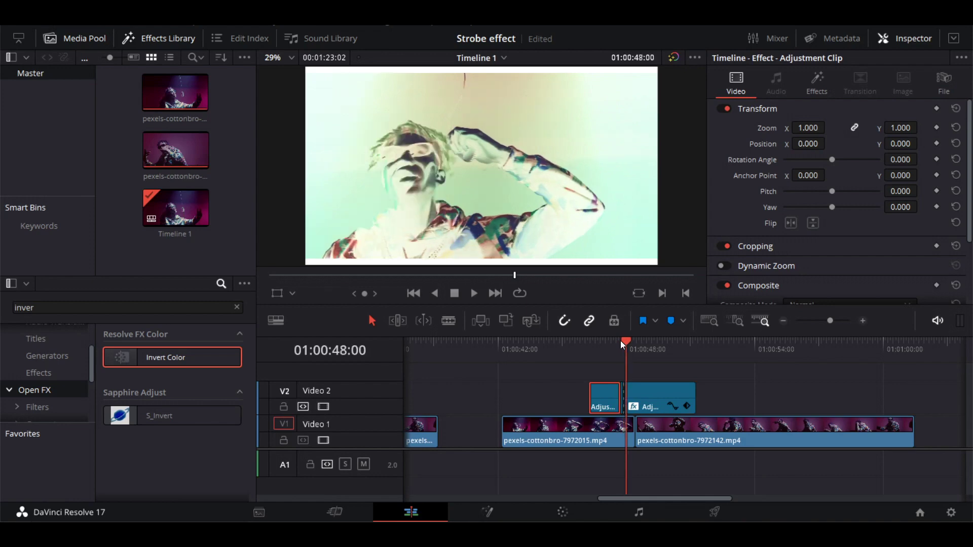
key("Right")
key("Right")
key("ctrl+b")
key("Right")
key("Right")
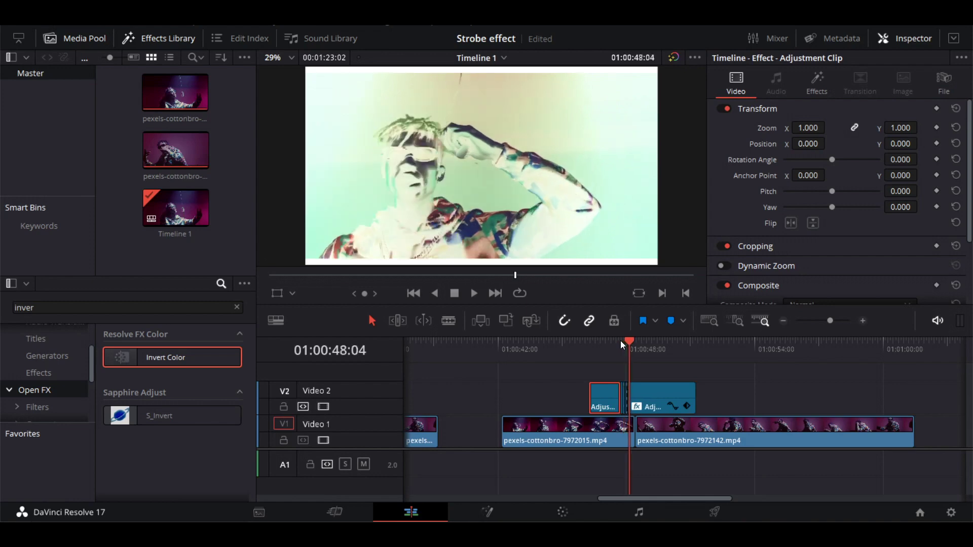
key("ctrl+b")
key("Right")
key("Right")
key("Right")
key("Right")
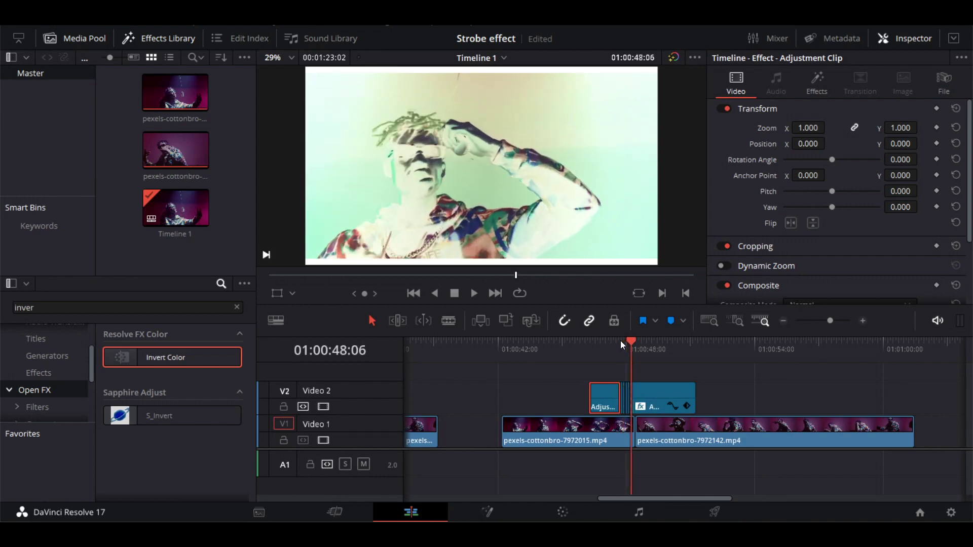
key("ctrl+b")
key("Right")
key("Right")
key("ctrl+b")
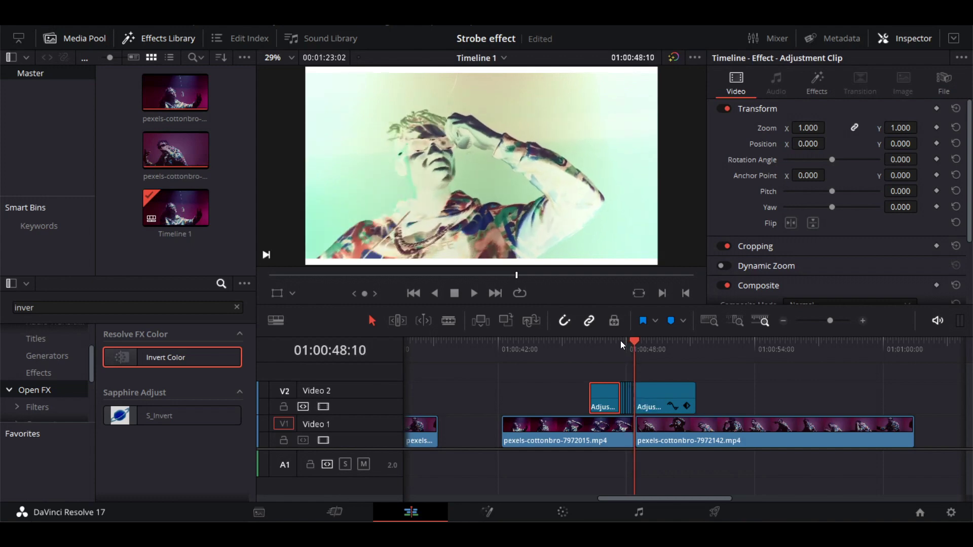
key("Right")
key("Right")
key("ctrl+b")
key("Right")
key("Right")
key("ctrl+b")
key("Right")
key("Right")
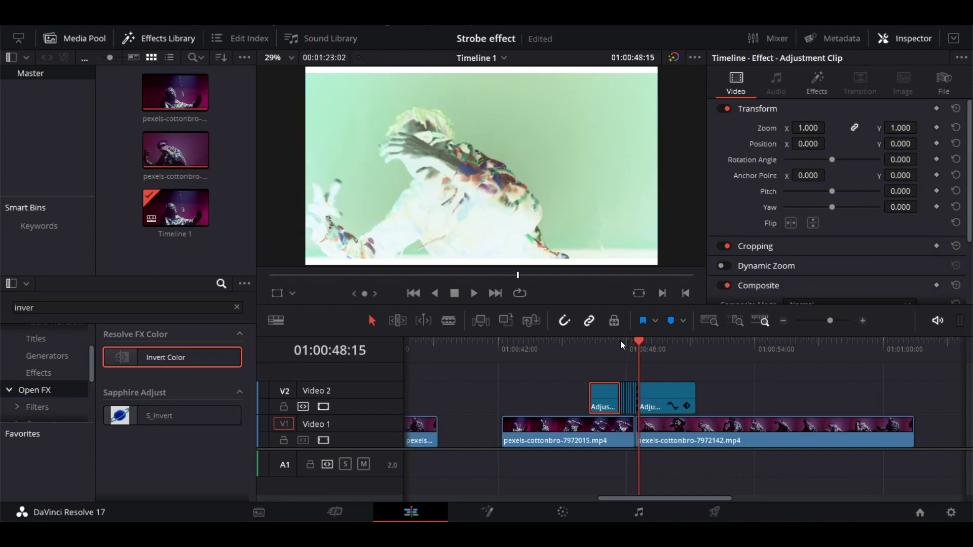
key("ctrl+b")
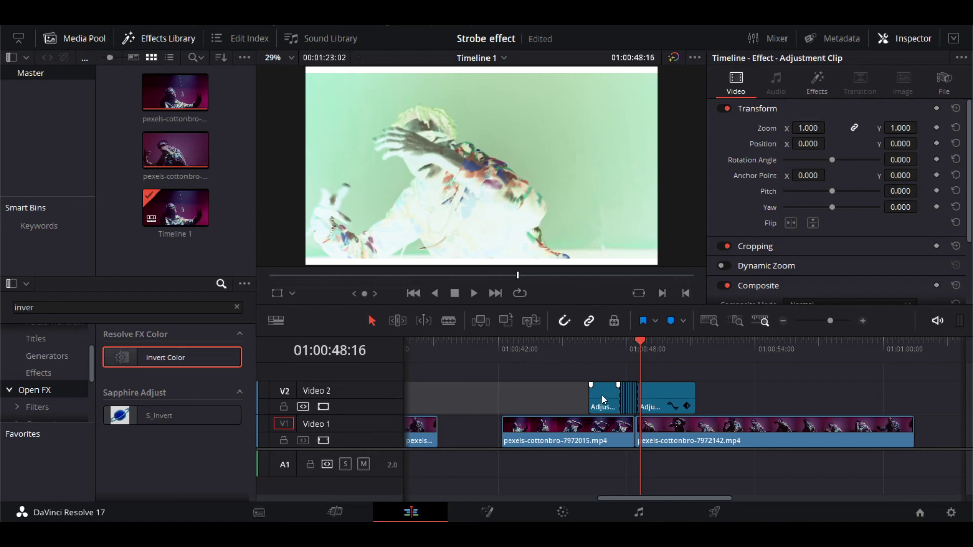
Delete the long leading and trailing adjustment leftovers and turn off V2 auto track select
left_click(601, 395)
key("Delete")
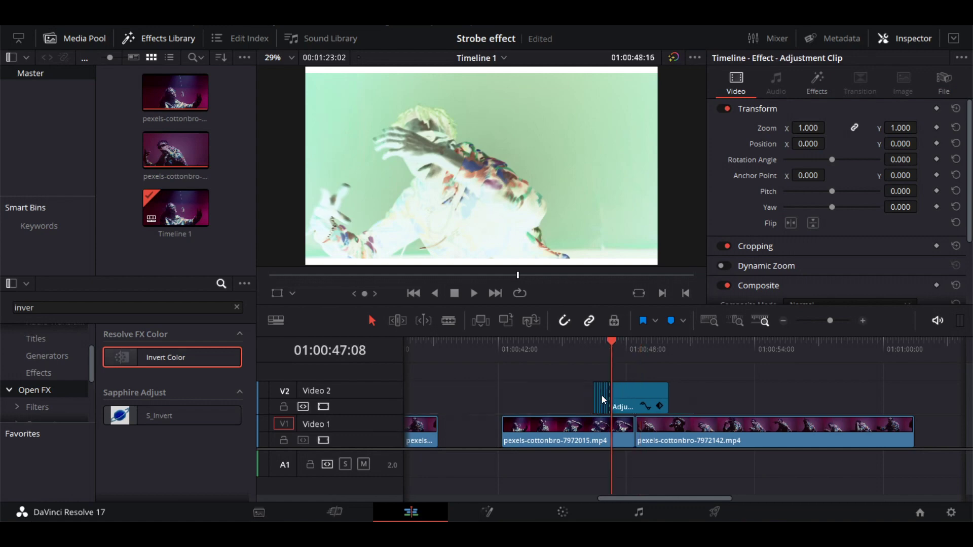
left_click(629, 396)
key("Delete")
key("Up")
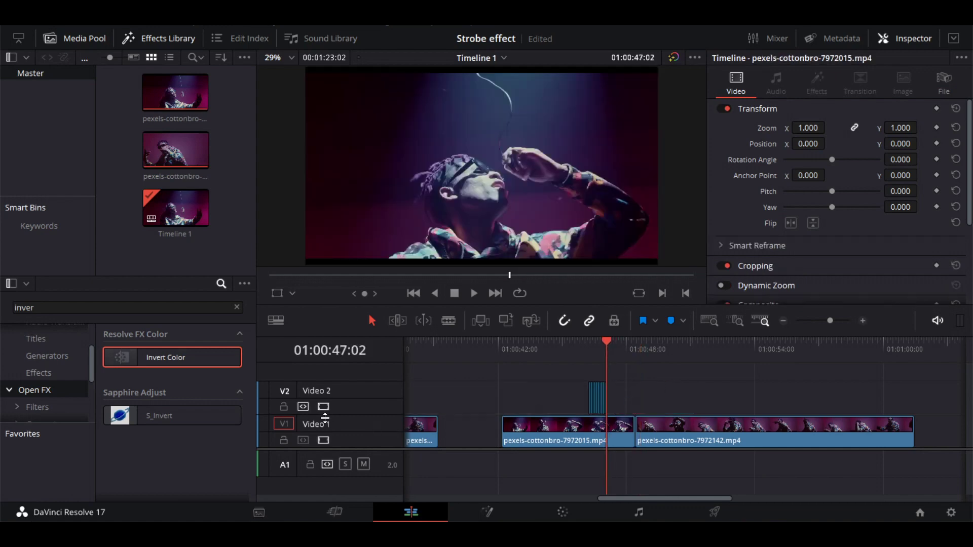
left_click(303, 407)
Move the slices over the cut, delete three alternate slices, and select the first remaining slice
left_click_drag(601, 400, 632, 387)
left_click_drag(604, 342, 631, 339)
scroll(619, 385, "up", 3)
scroll(619, 385, "up", 3)
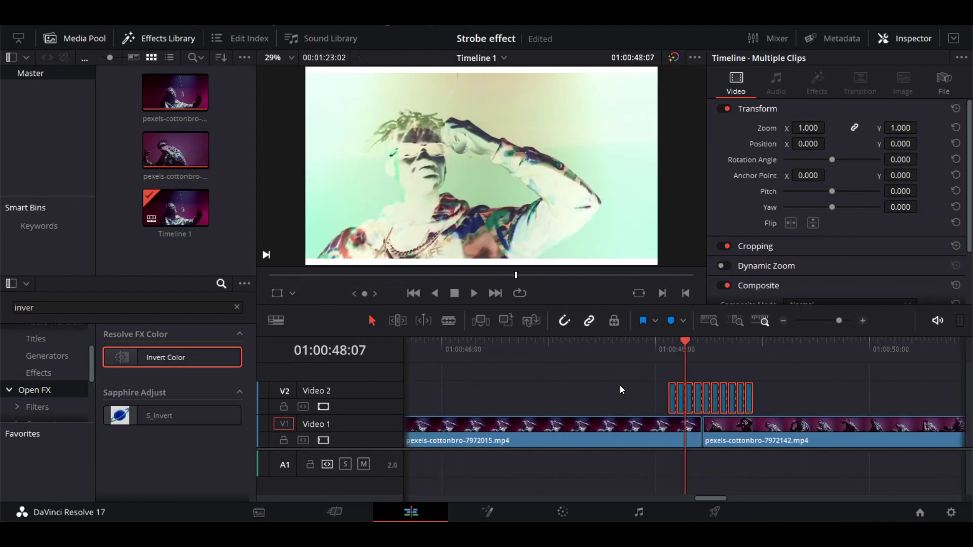
left_click(679, 400)
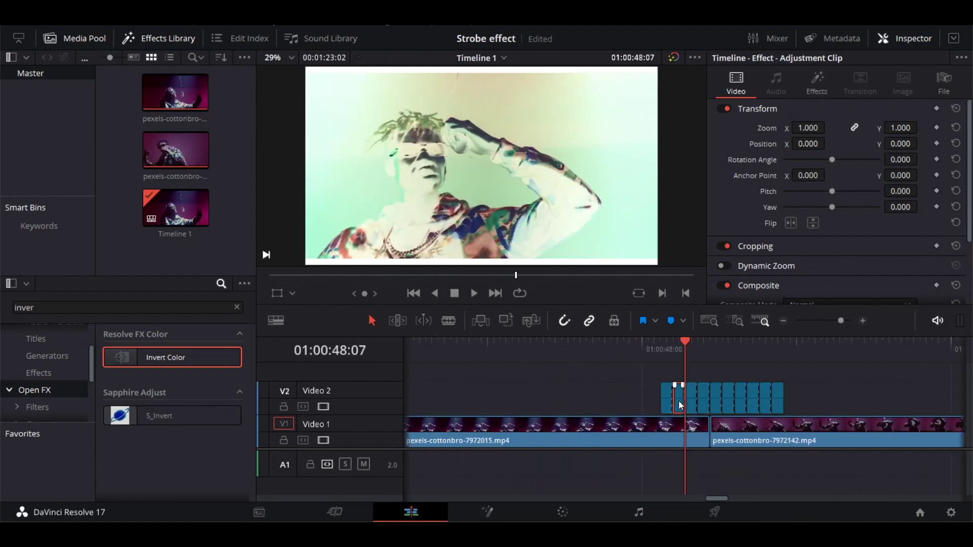
left_click(703, 406, "ctrl")
left_click(728, 402, "ctrl")
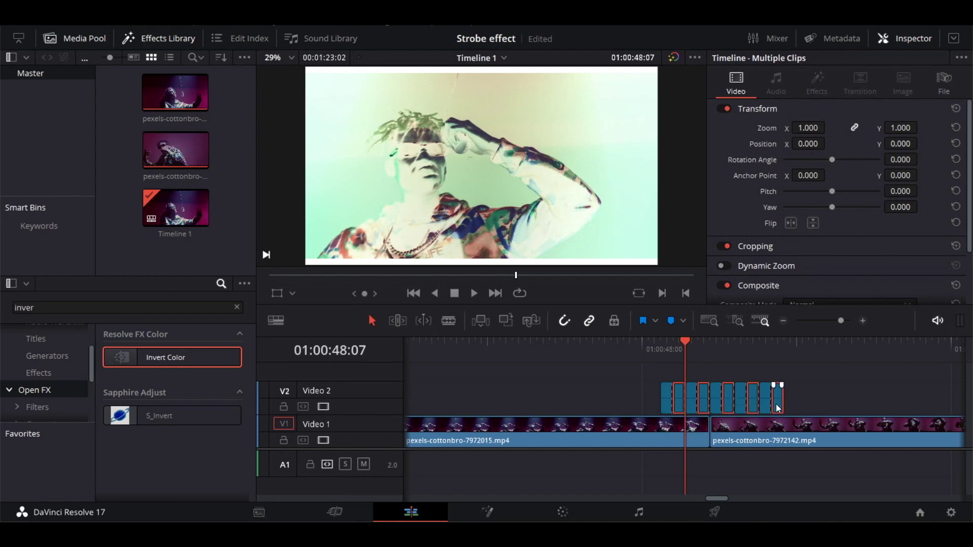
key("Delete")
left_click(667, 404)
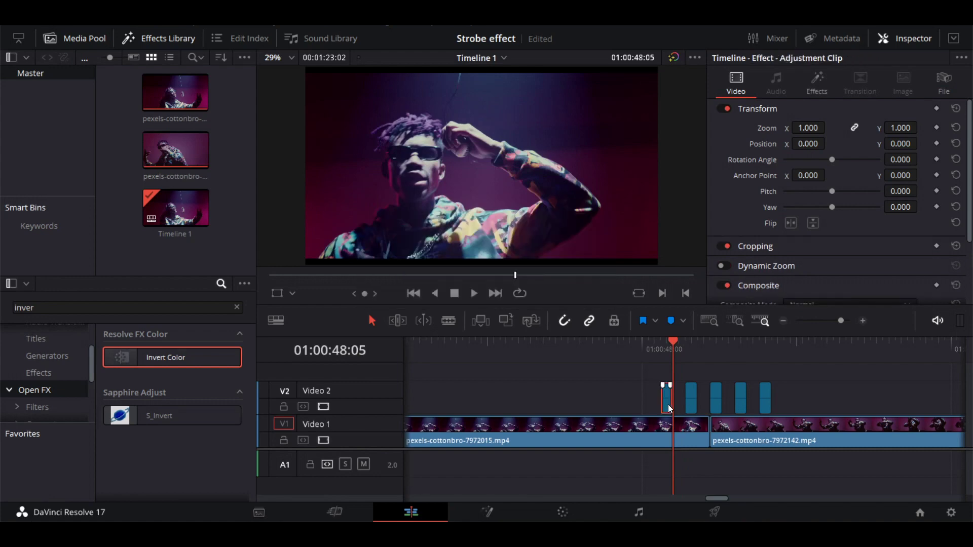
left_click(813, 90)
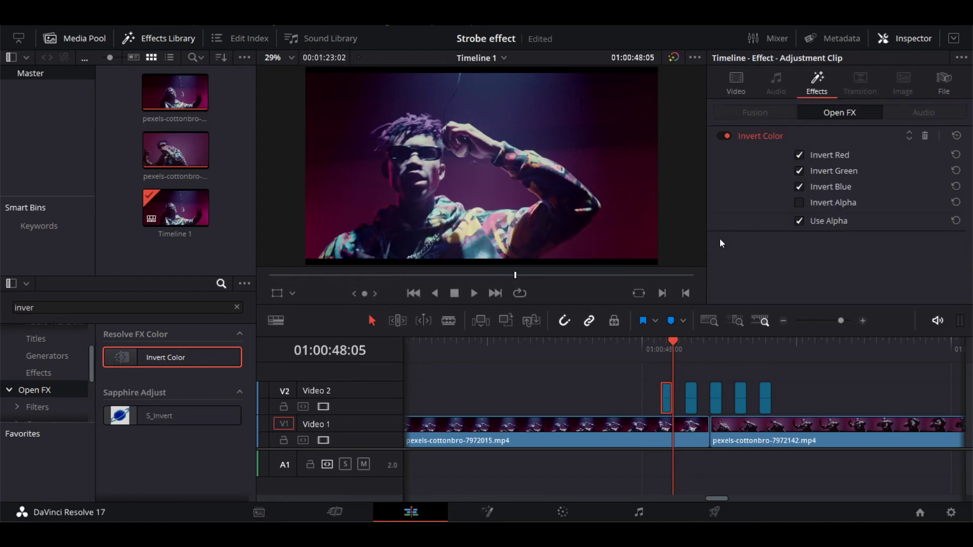
Make the first slice invert red only, and turn off red and toggle blue on the second slice
left_click_drag(672, 342, 658, 342)
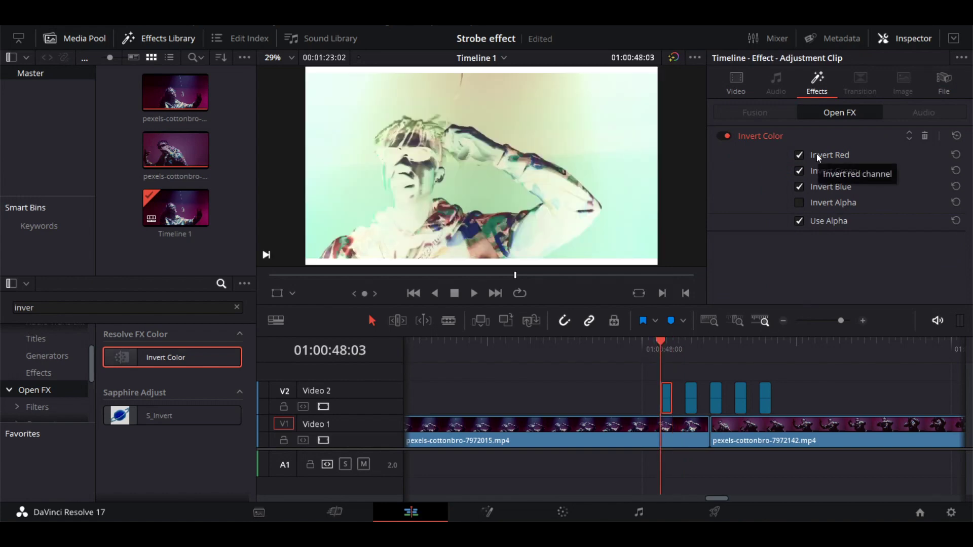
left_click(800, 171)
left_click(801, 187)
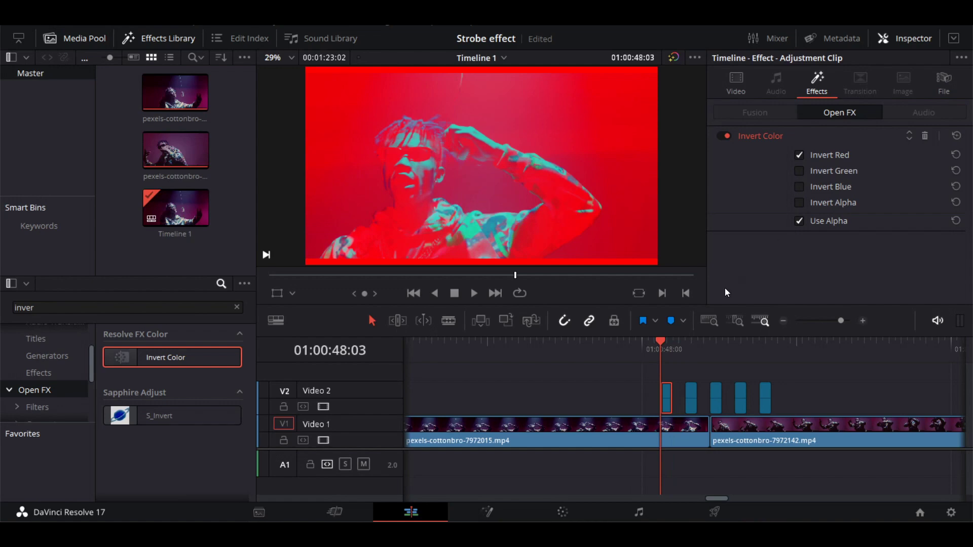
left_click_drag(661, 336, 686, 339)
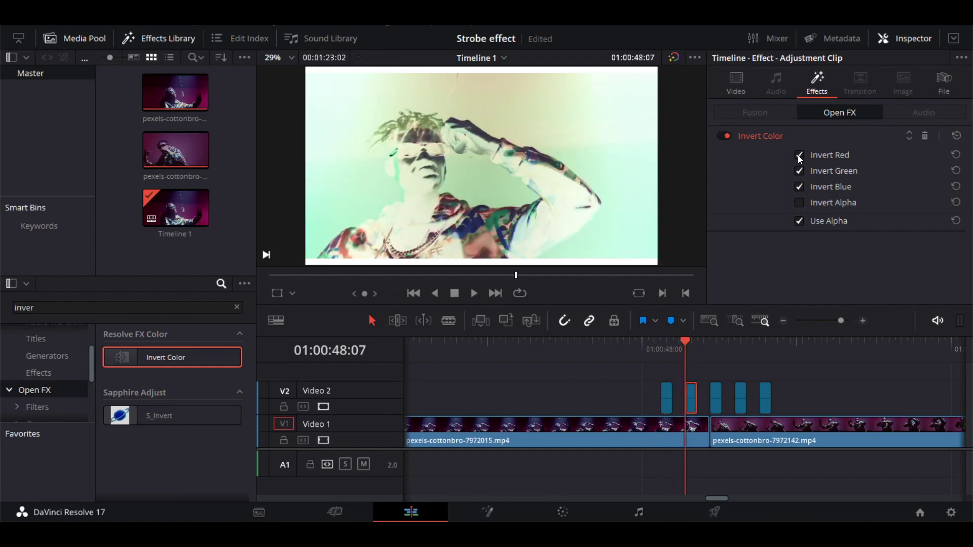
left_click(799, 155)
left_click(800, 187)
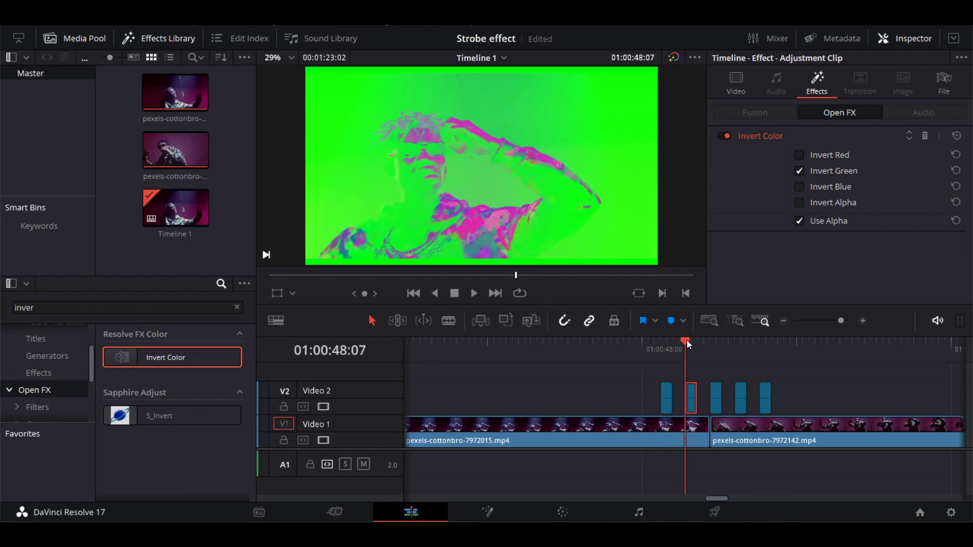
Set the third slice to invert blue only and stop the fourth slice inverting green
left_click_drag(686, 339, 710, 340)
left_click(800, 157)
left_click(801, 173)
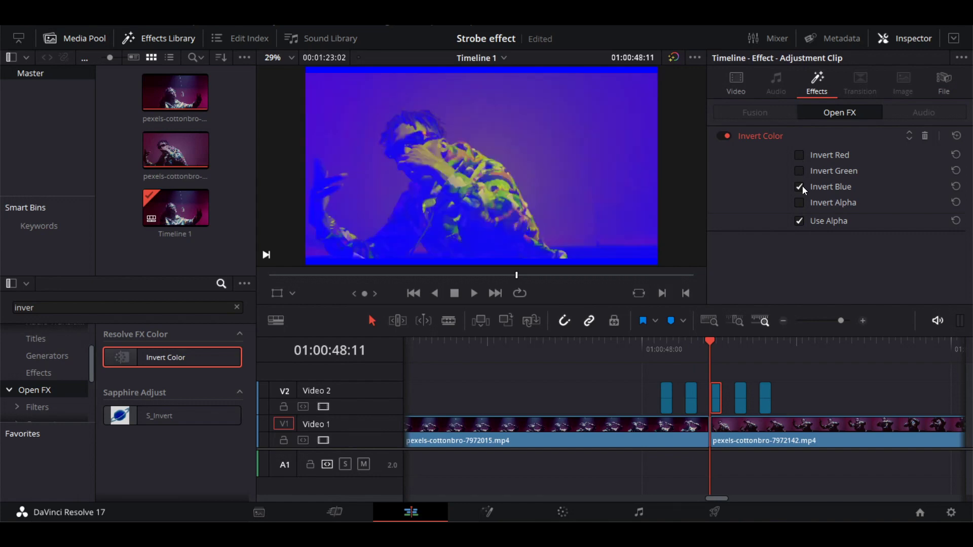
left_click_drag(714, 346, 734, 347)
left_click(742, 409)
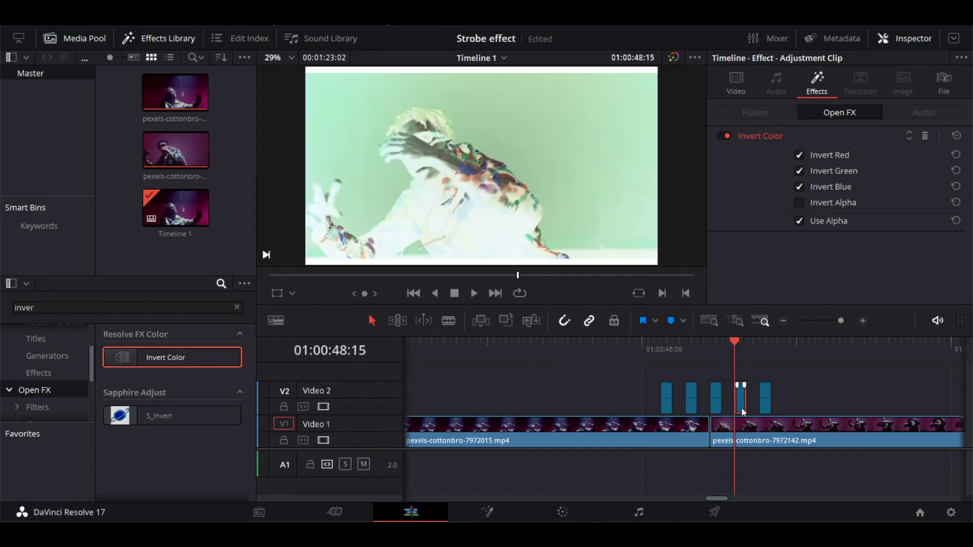
left_click(800, 171)
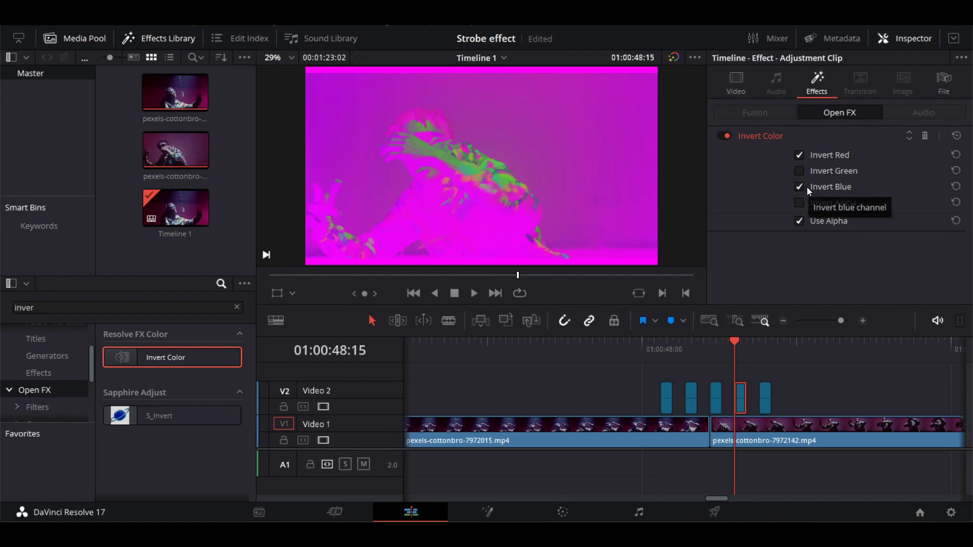
Stop the fifth slice inverting red, then play back the strobe to preview it
left_click_drag(738, 344, 757, 340)
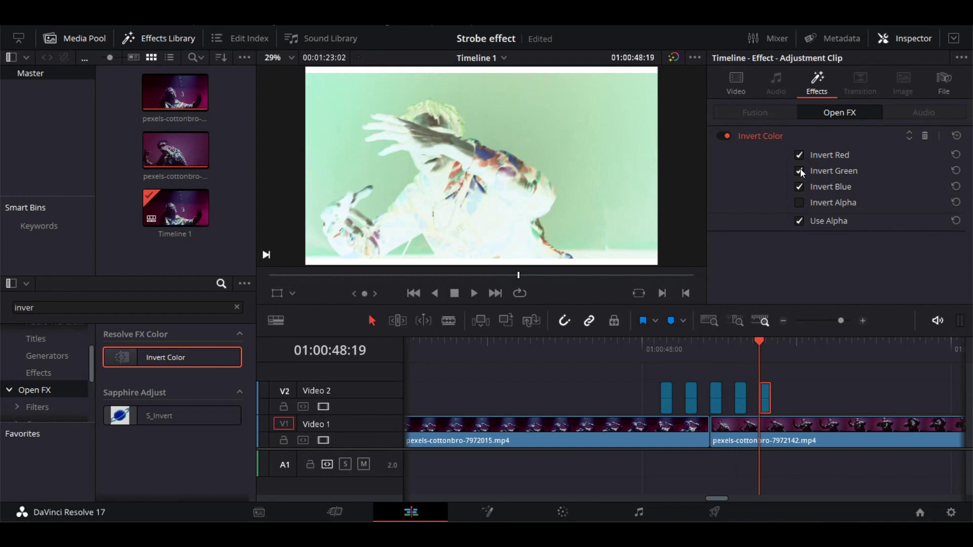
left_click(799, 154)
scroll(634, 390, "down", 4)
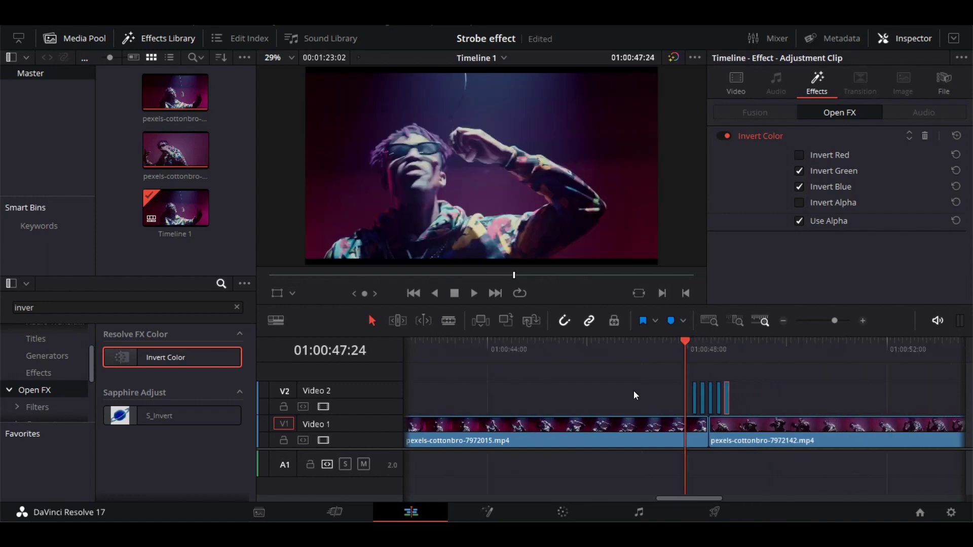
key("space")
left_click(680, 340)
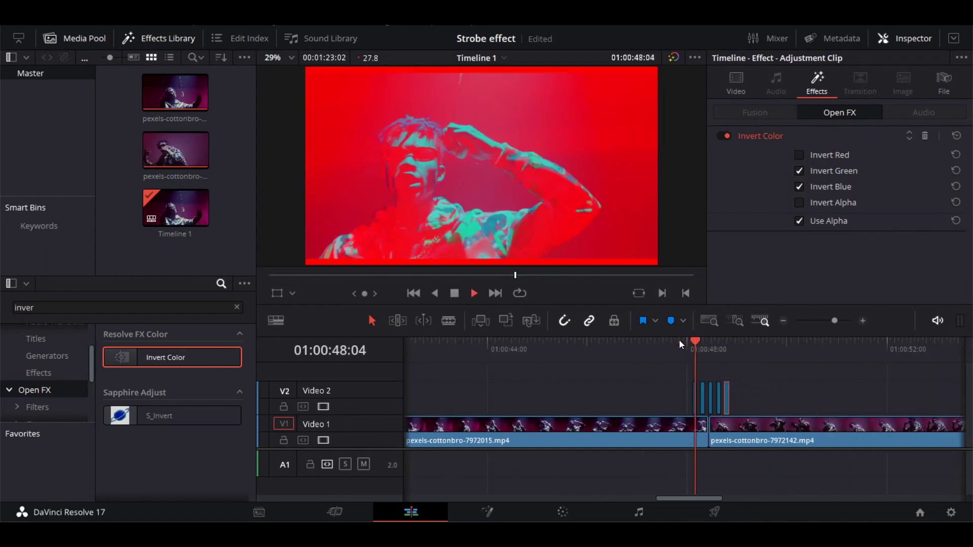
key("space")
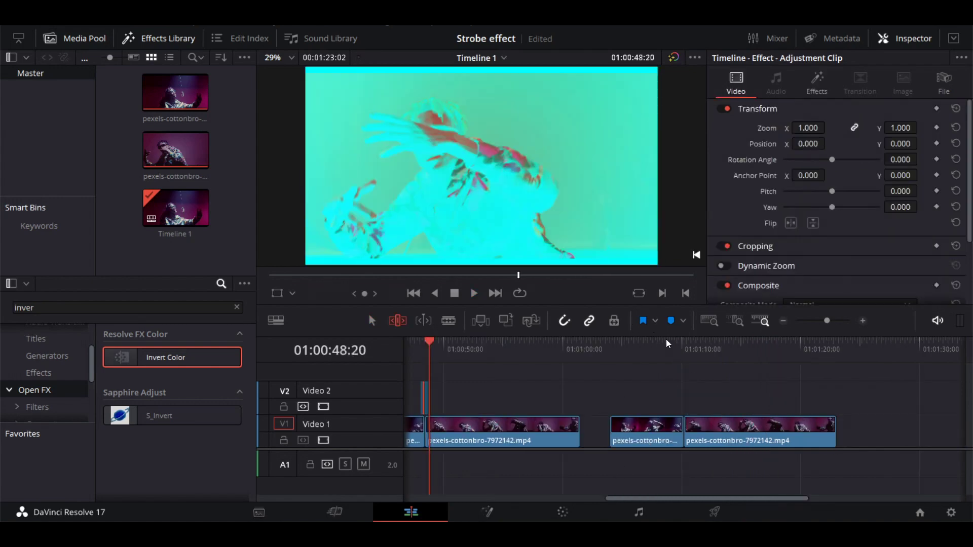
Zoom in on the 01:01:10 cut and blade single frames from the second clip's start
left_click(667, 342)
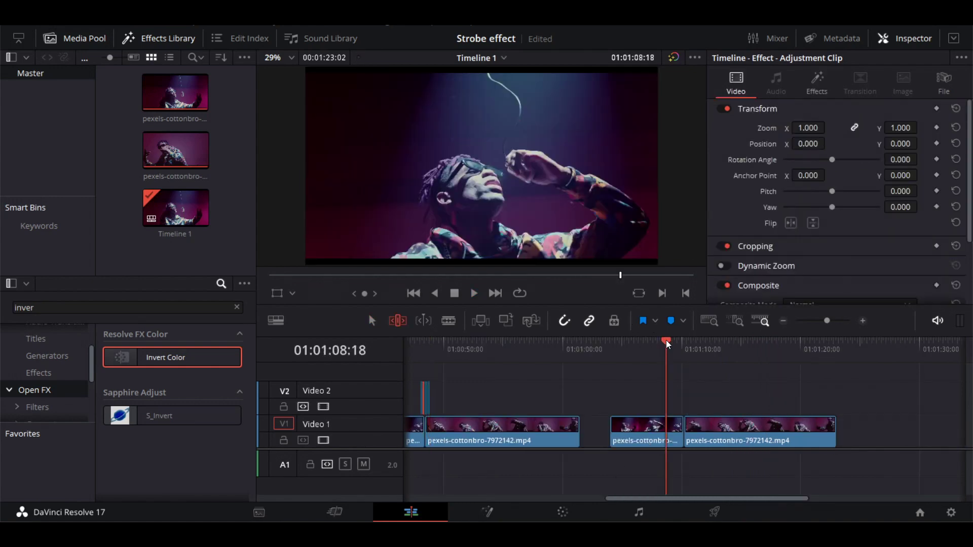
left_click(670, 342)
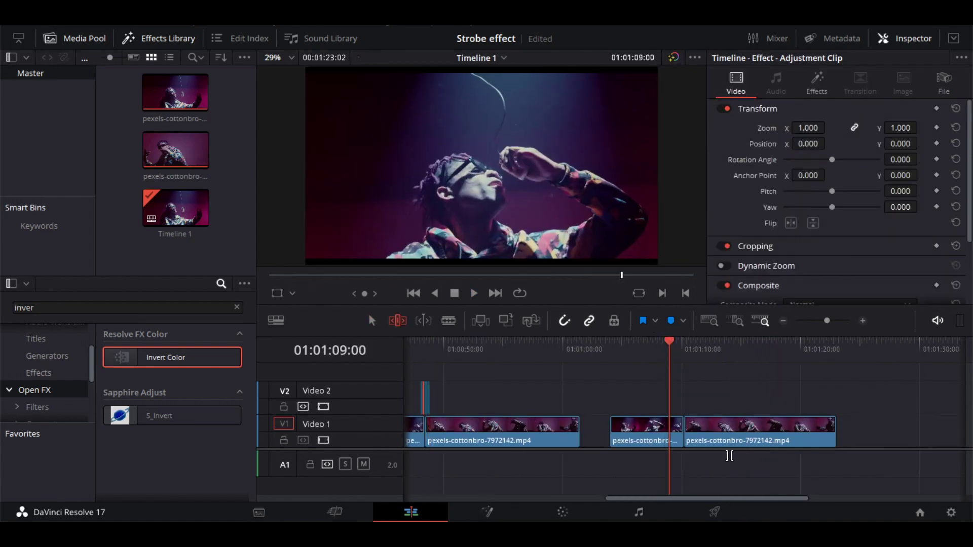
scroll(702, 423, "up", 3)
scroll(708, 431, "up", 1)
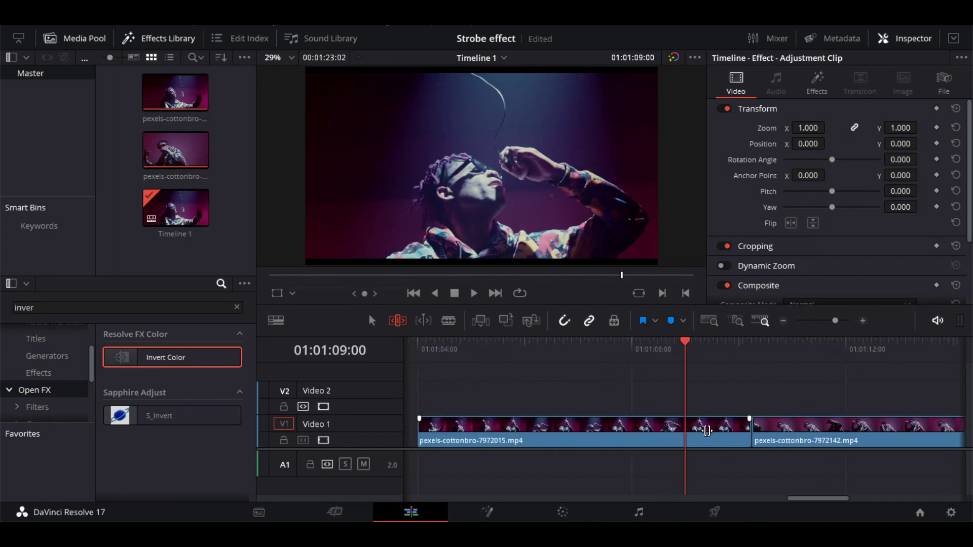
scroll(808, 445, "up", 3)
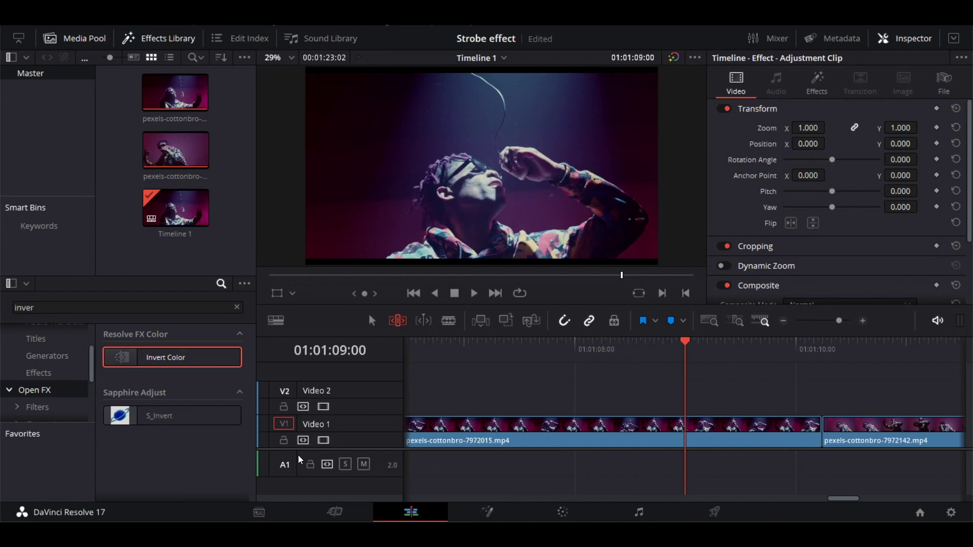
key("a")
key("Down")
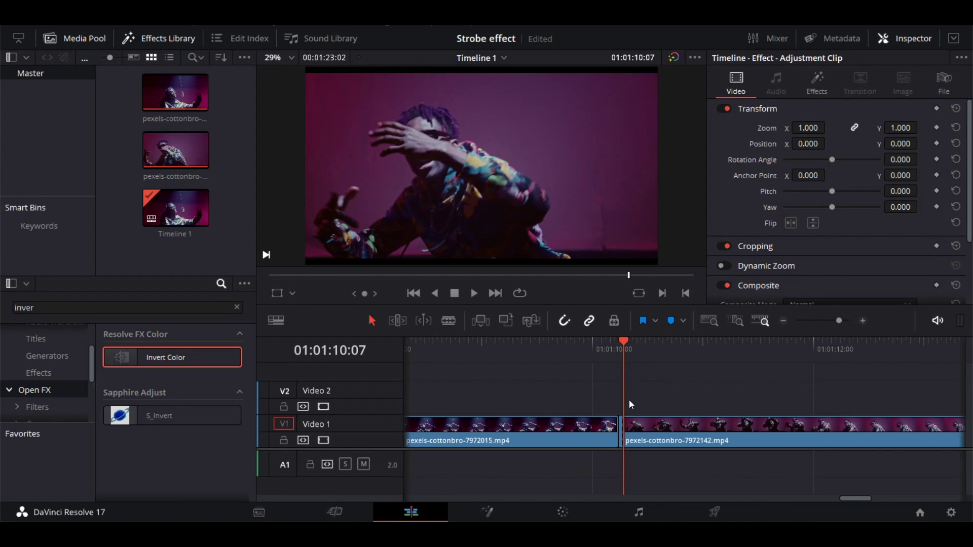
key("Right")
key("Right")
key("Right")
key("Right")
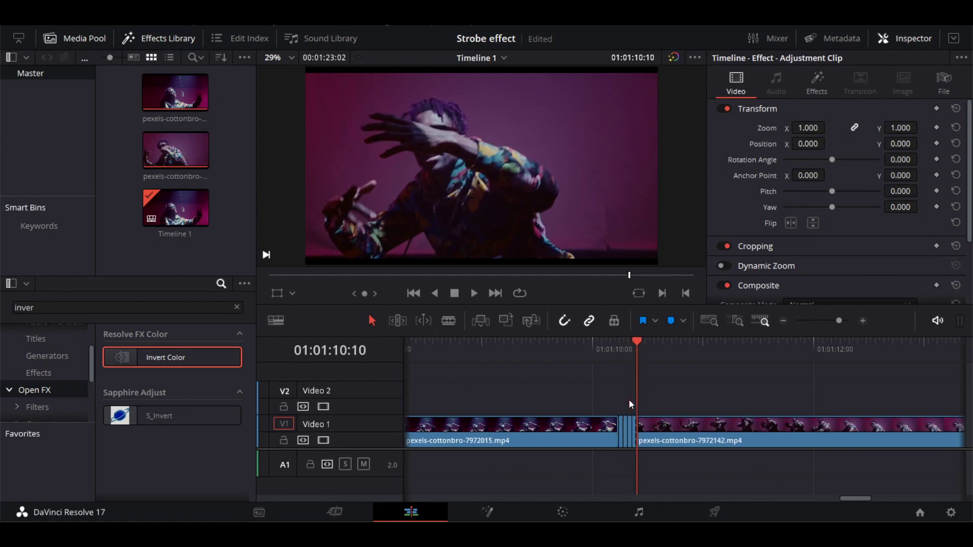
key("Right")
key("Right")
key("Right")
key("Right")
key("Right")
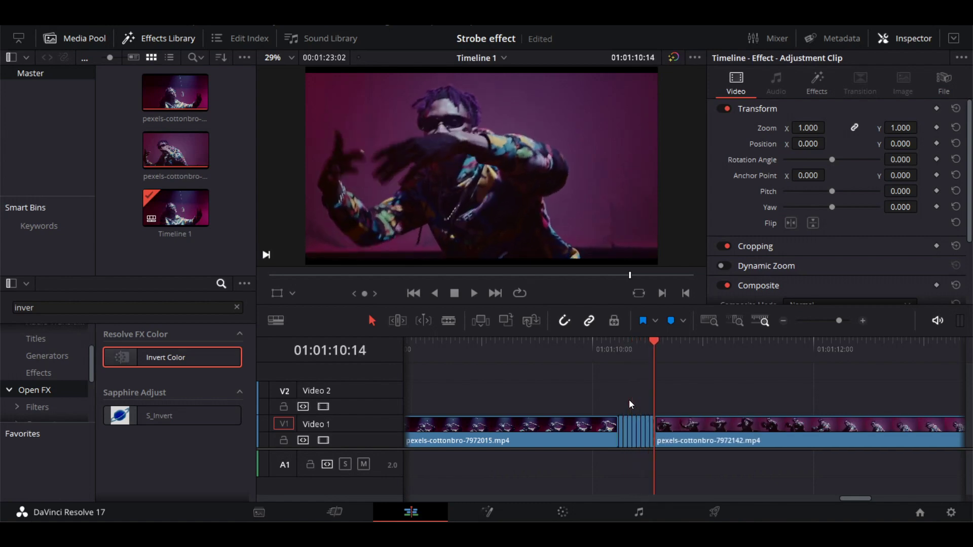
key("period")
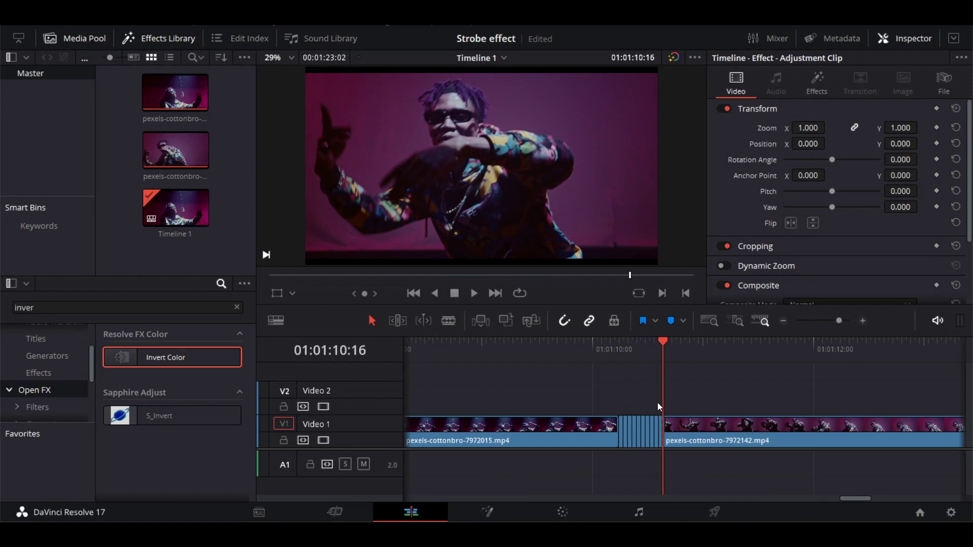
key("Left")
key("Left")
Select the single-frame slices, extend the 7972142 clip to close the V1 gap, and disable V1 auto track select
left_click_drag(621, 405, 569, 394)
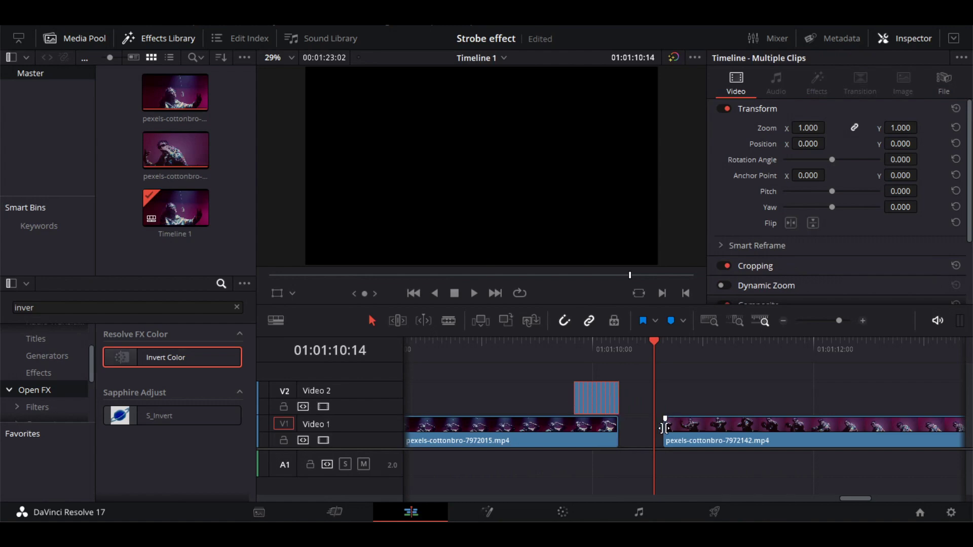
left_click_drag(664, 428, 620, 427)
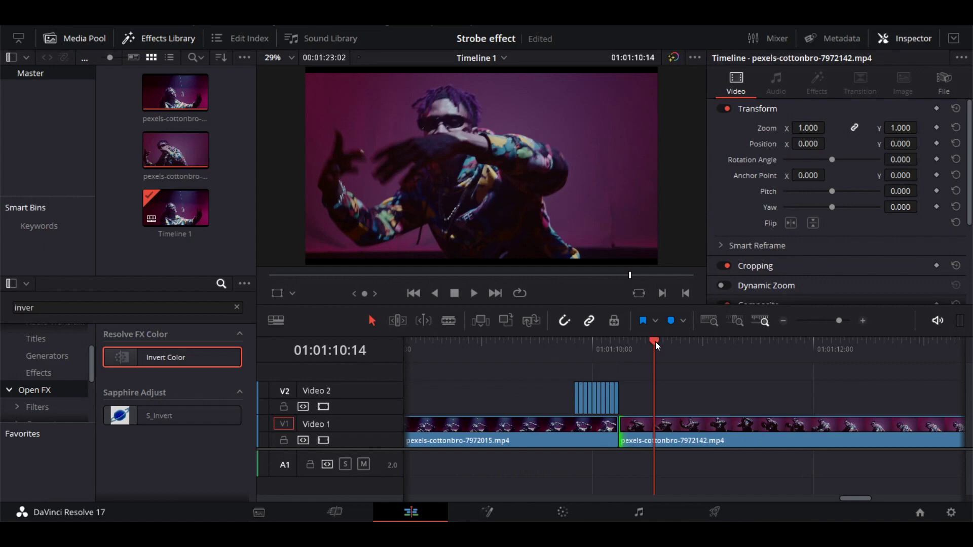
left_click(303, 441)
left_click_drag(522, 400, 716, 366)
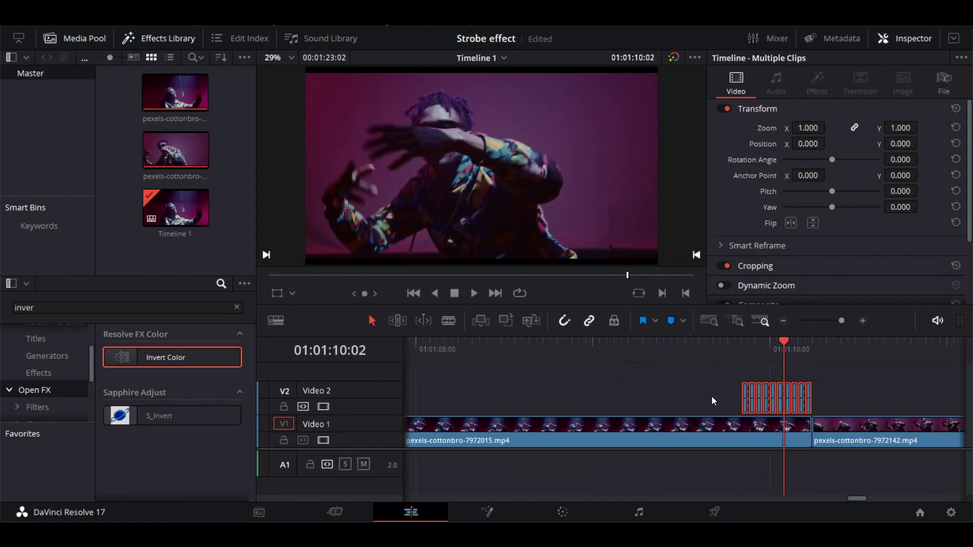
Delete the second, fourth and eighth slices on Video 2, leaving gaps, and return before the strobe
scroll(712, 397, "up", 4)
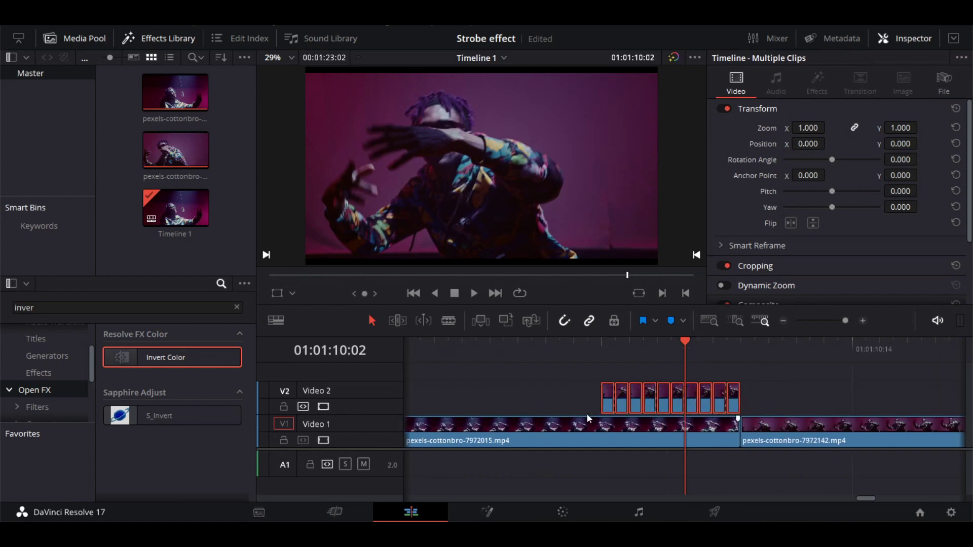
left_click(588, 398)
left_click(620, 406)
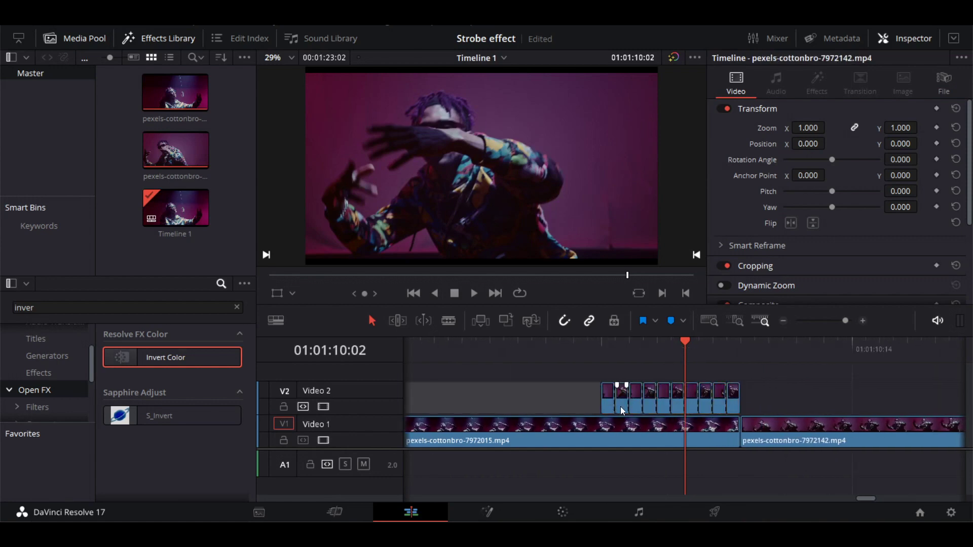
left_click(650, 404, "ctrl")
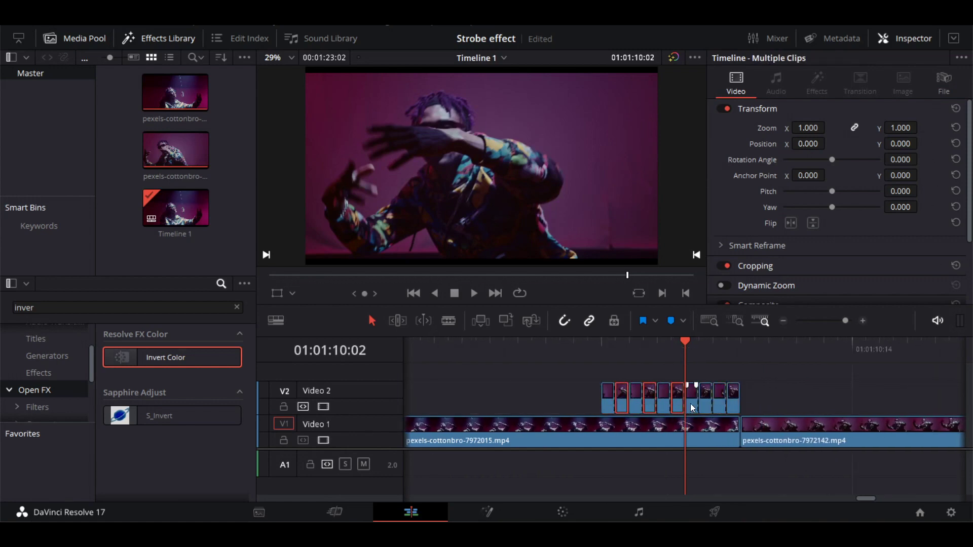
left_click(704, 402, "ctrl")
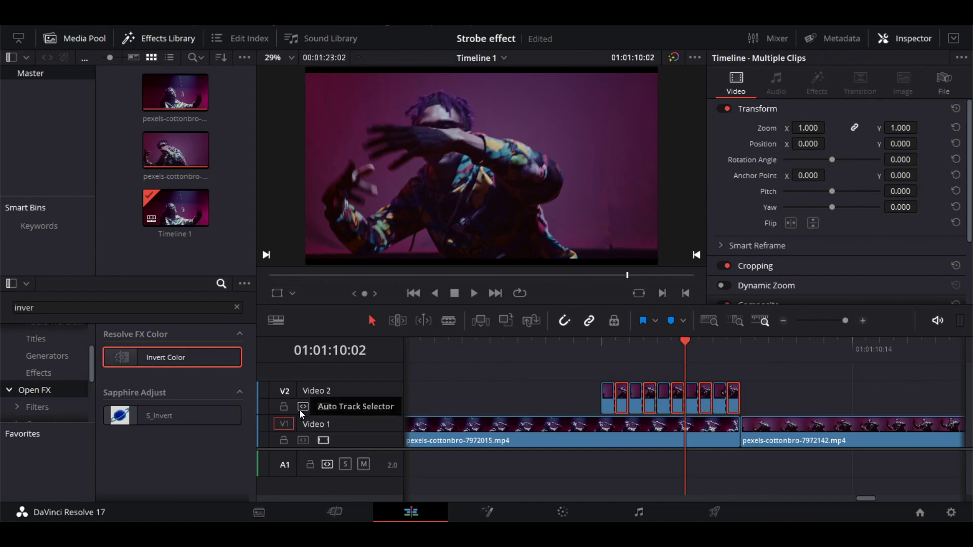
key("BackSpace")
key("Up")
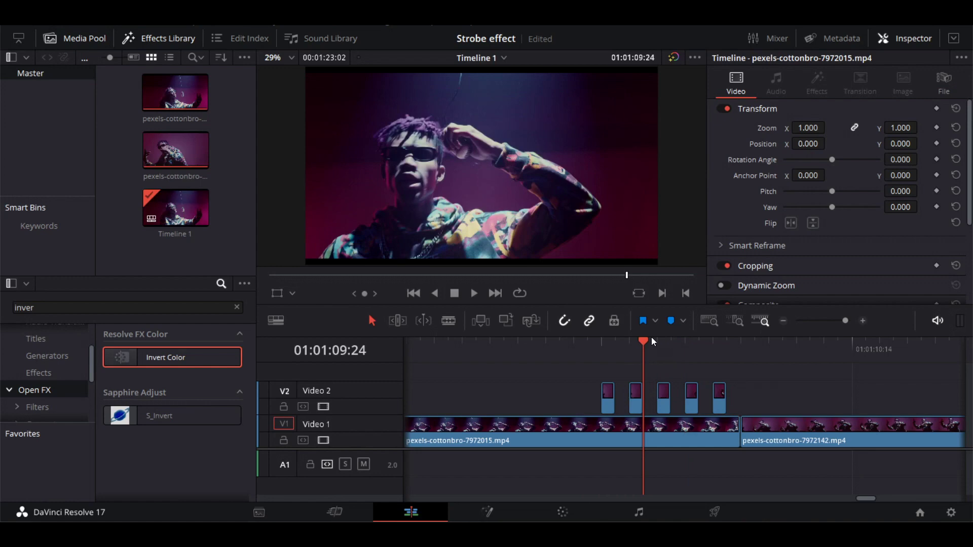
left_click_drag(646, 342, 558, 348)
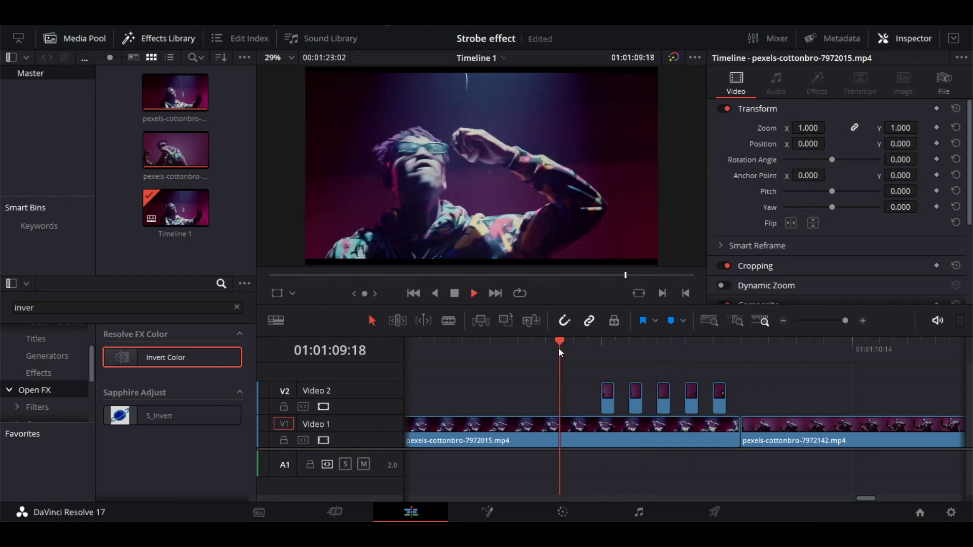
key("space")
key("space")
scroll(557, 371, "down", 4)
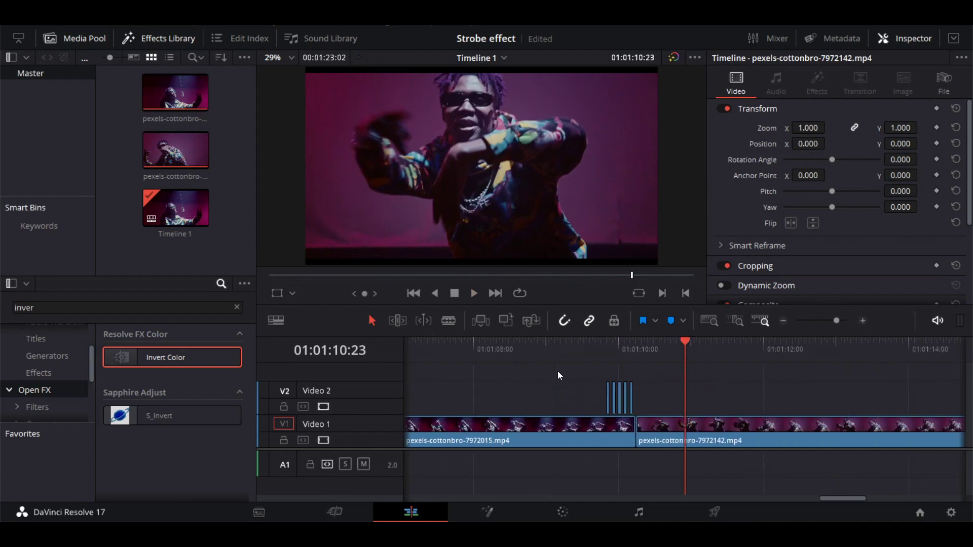
scroll(557, 371, "down", 3)
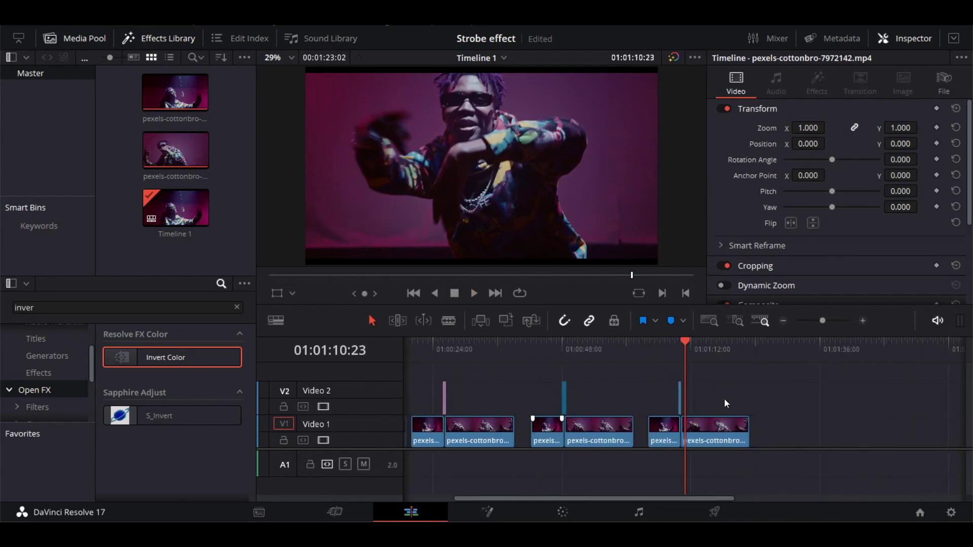